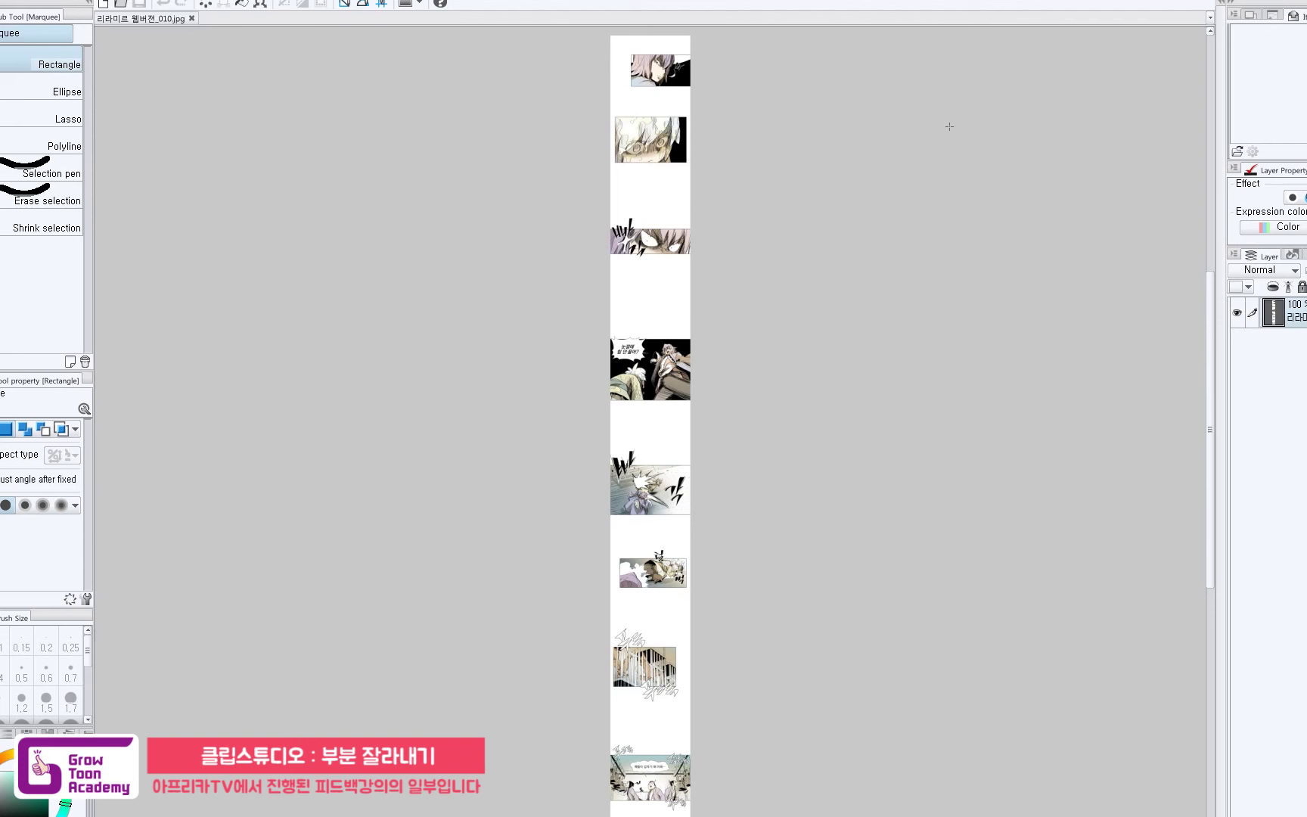
pyautogui.press('p')
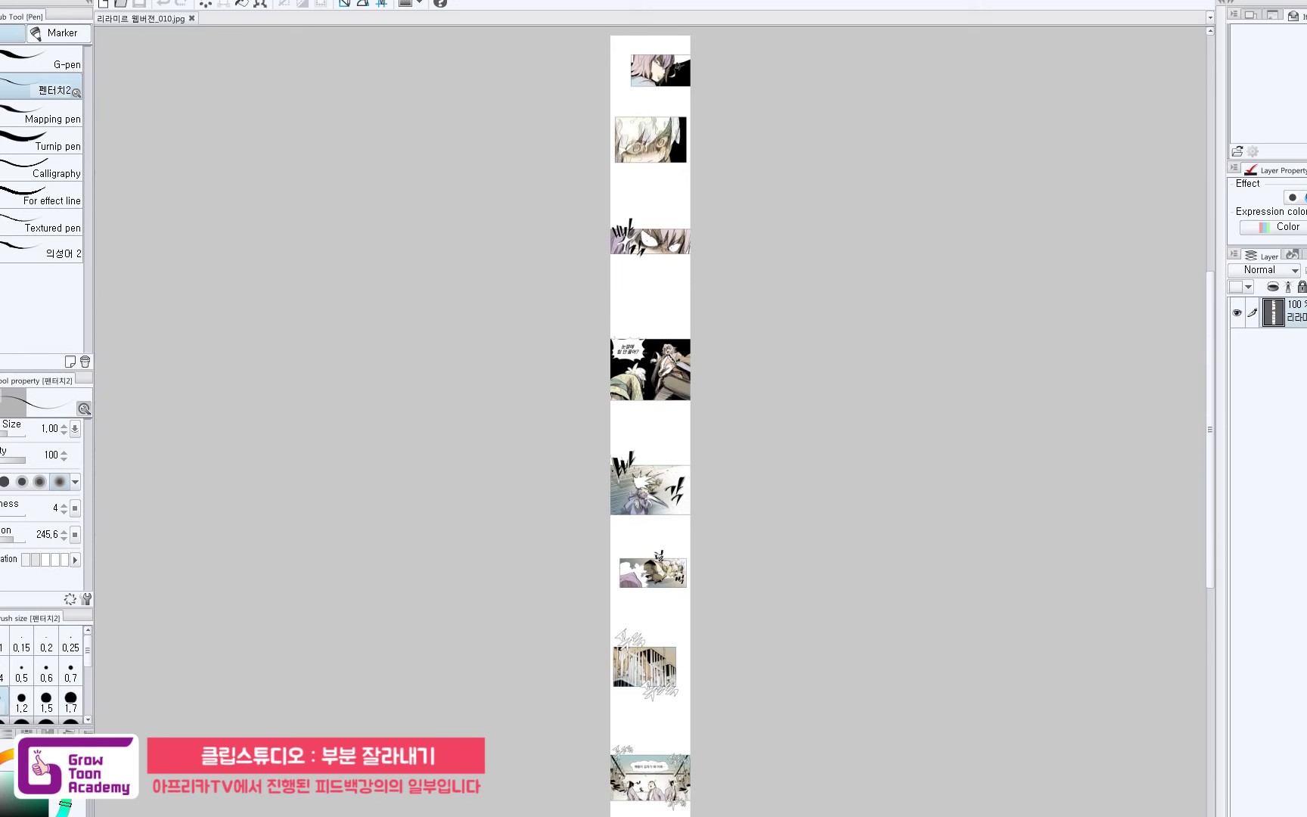
pyautogui.press('m')
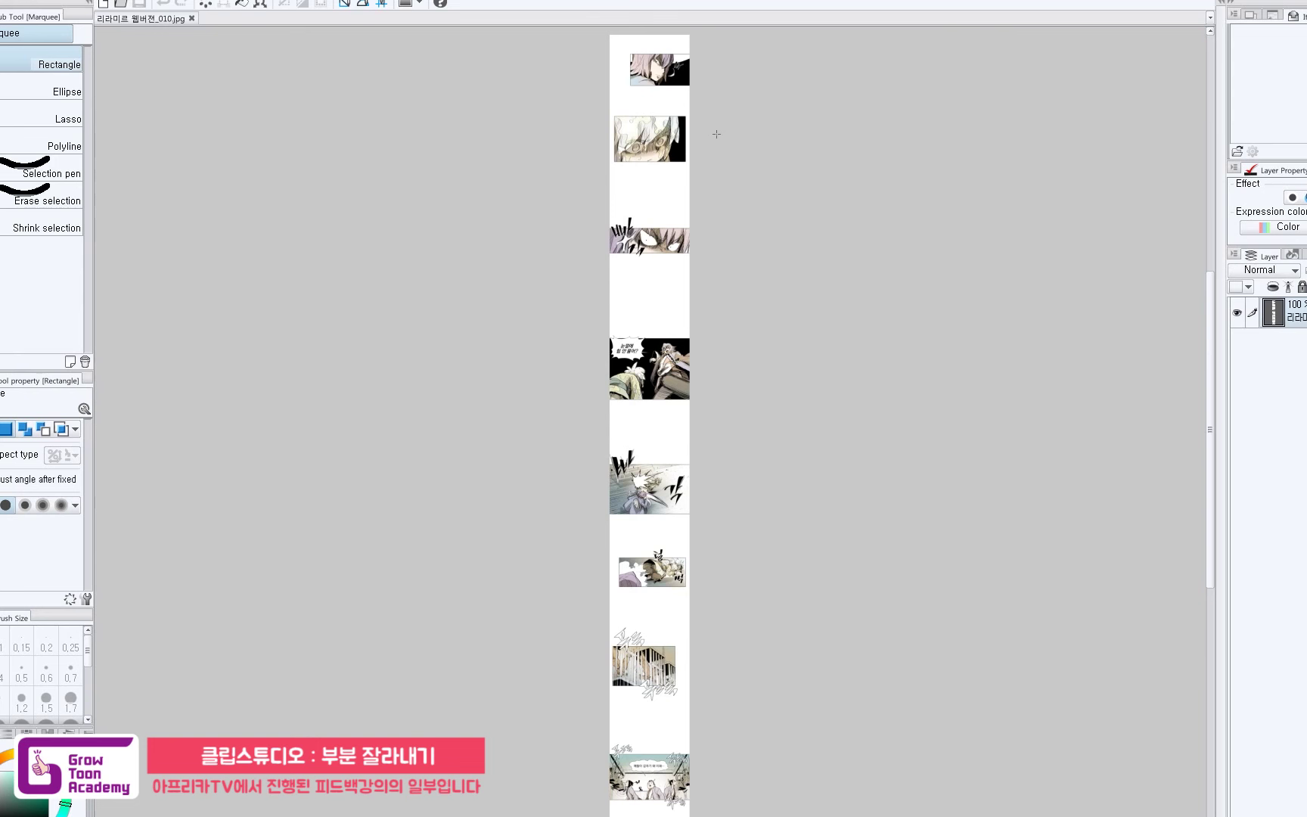
pyautogui.click(220, 0)
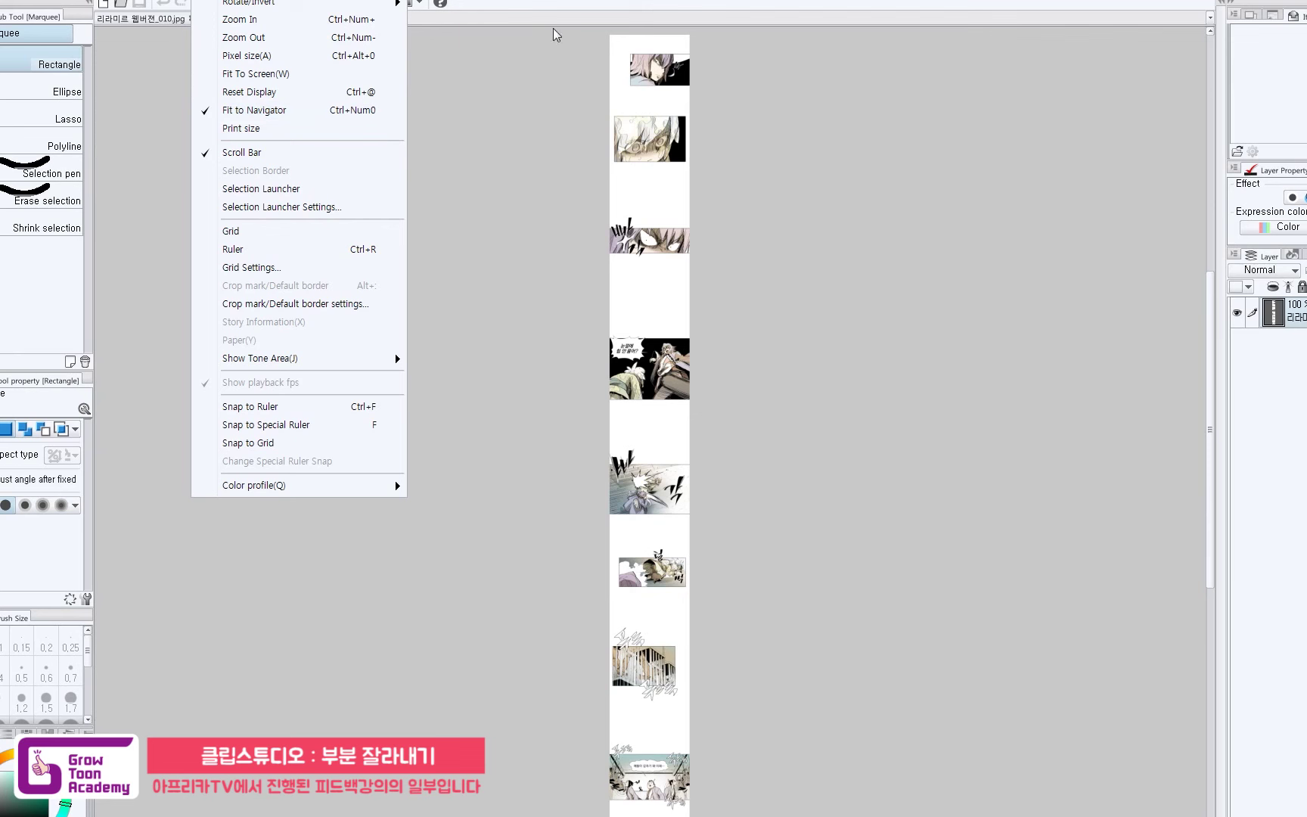
pyautogui.click(713, 3)
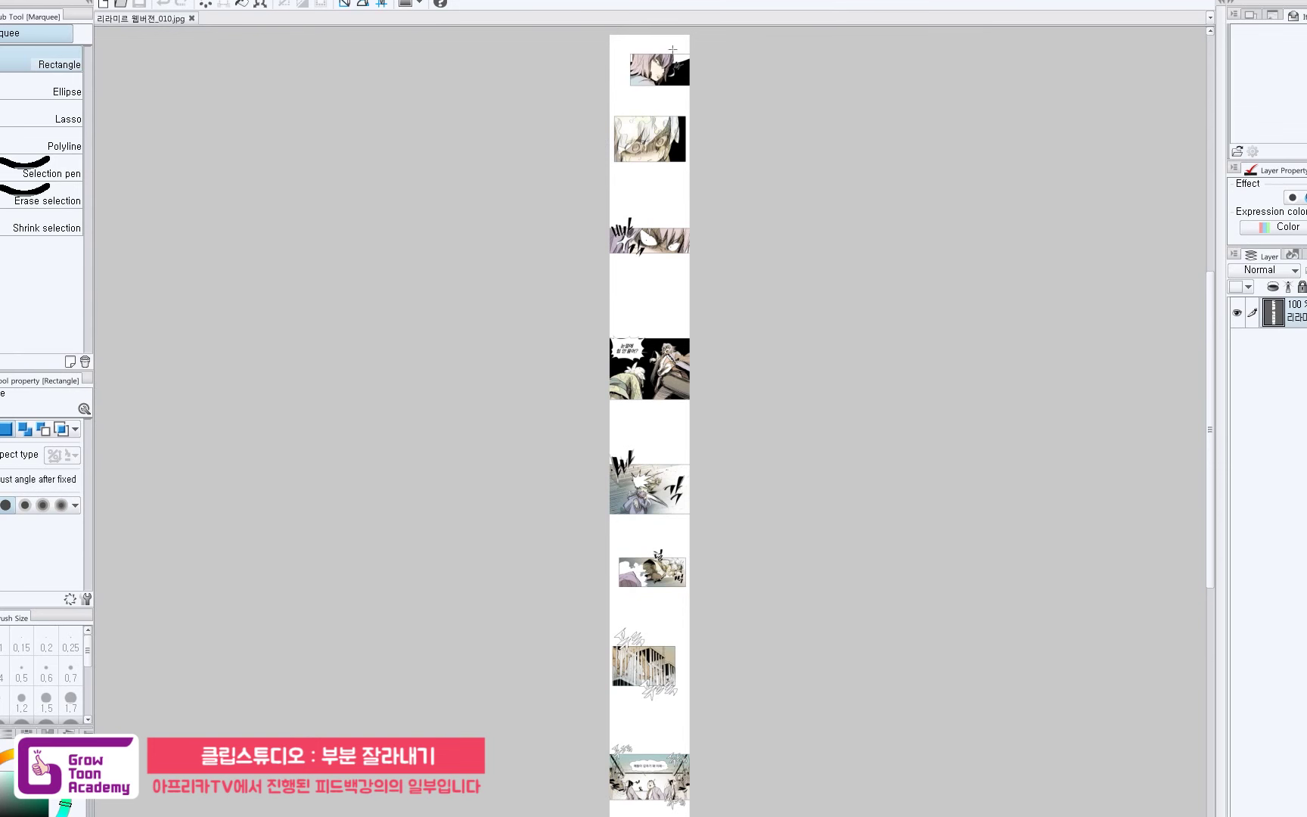
# Try rectangular selections around different groups of panels along the strip, clearing each one.
pyautogui.moveTo(608, 36); pyautogui.dragTo(735, 422)
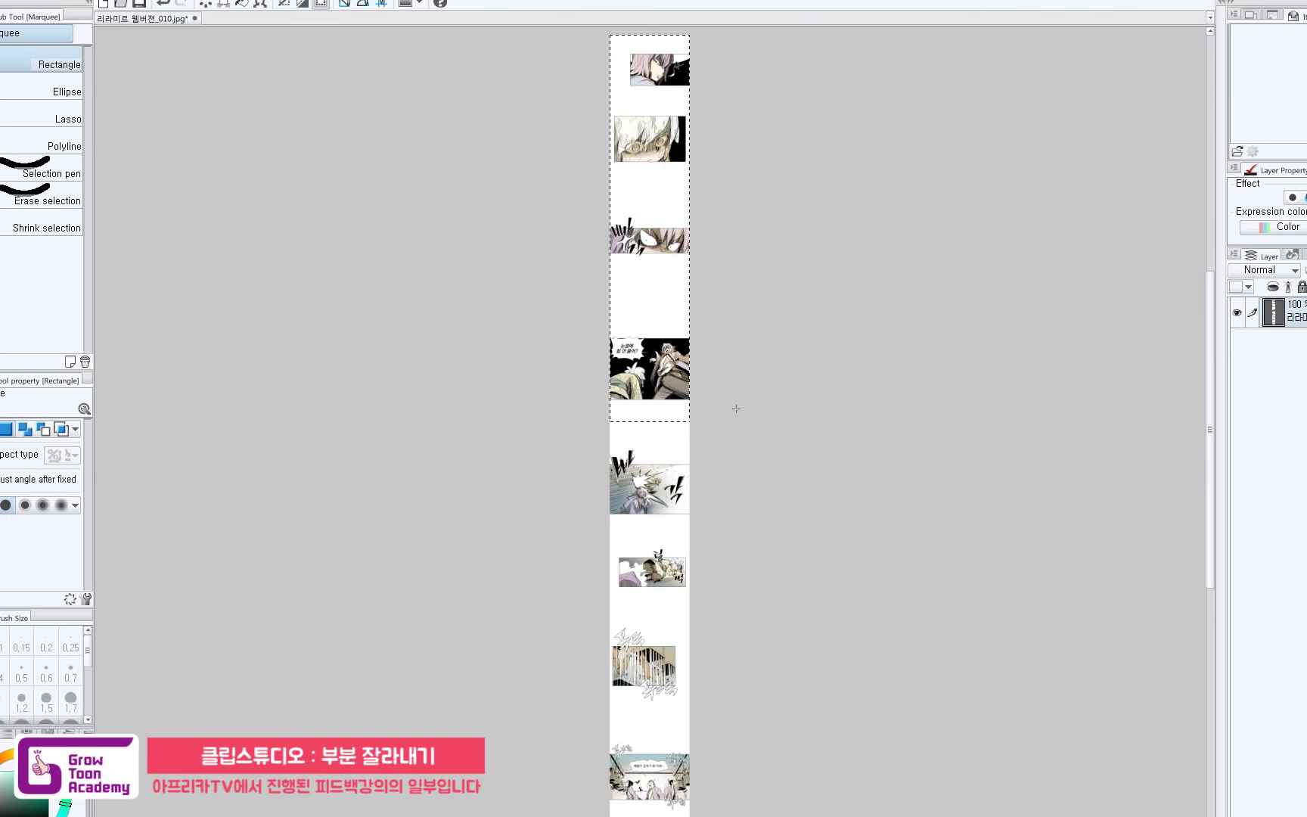
pyautogui.hotkey('ctrl', 'd')
pyautogui.moveTo(579, 193); pyautogui.dragTo(719, 607)
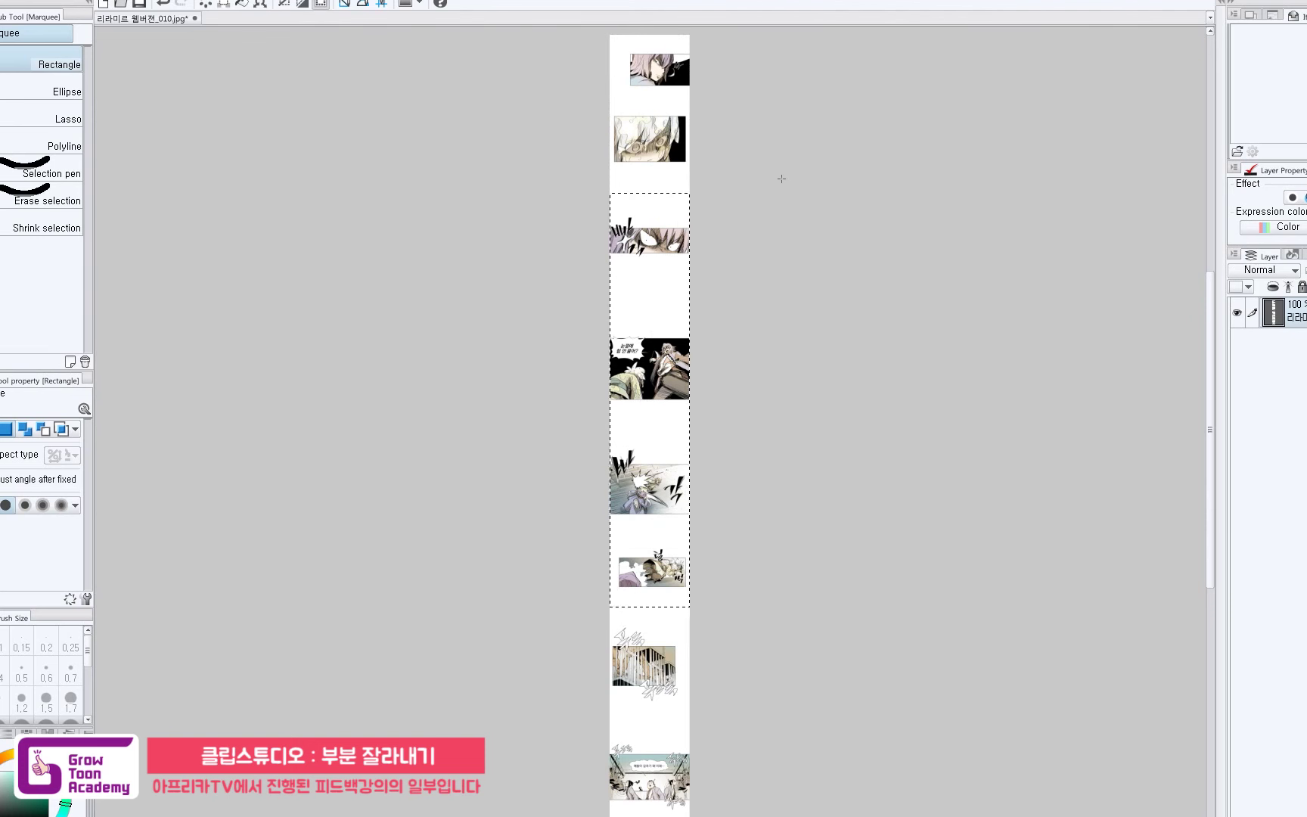
pyautogui.click(596, 39)
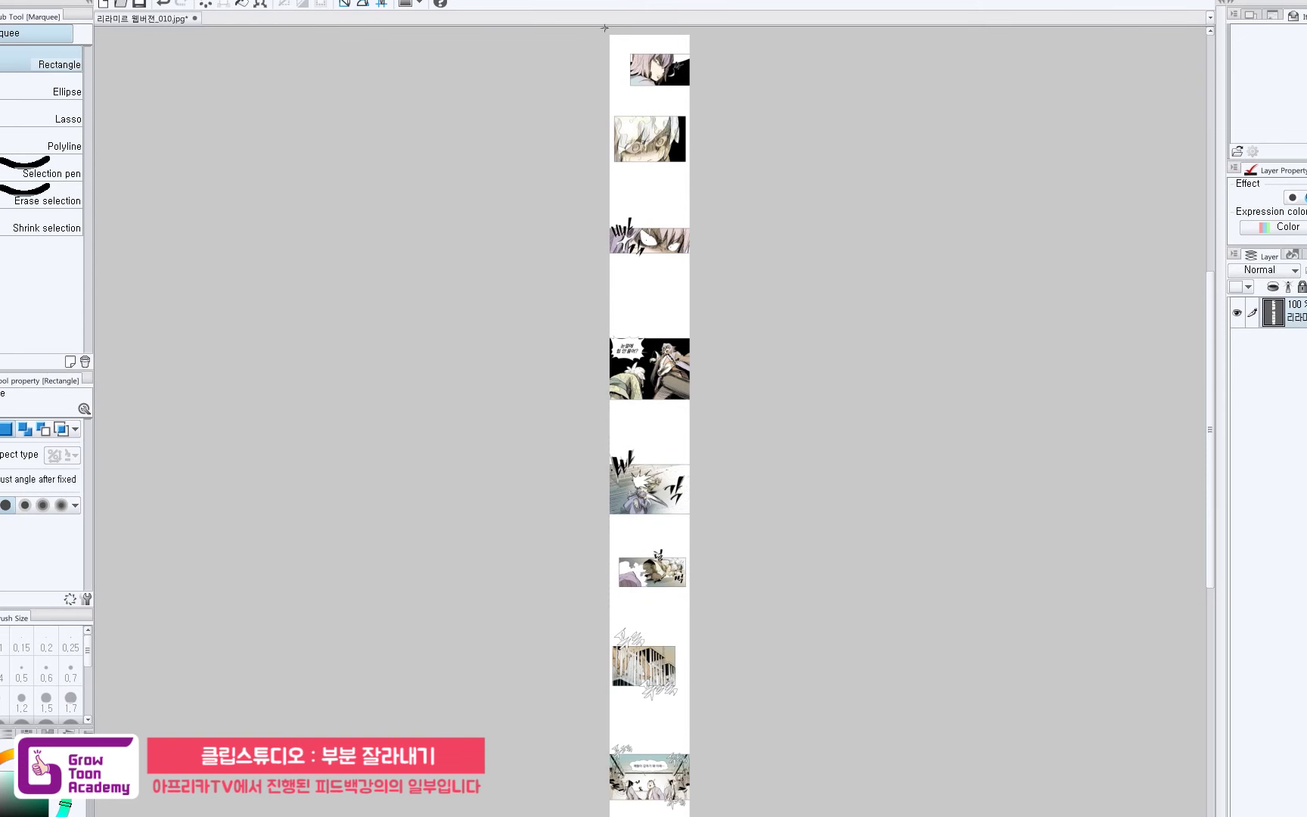
pyautogui.moveTo(606, 28); pyautogui.dragTo(728, 193)
pyautogui.hotkey('ctrl', 'd')
pyautogui.moveTo(611, 189); pyautogui.dragTo(701, 308)
pyautogui.click(726, 175)
# Select the upper part of the strip with a full-width rectangle ending in the white gap below the fourth panel.
pyautogui.moveTo(603, 30); pyautogui.dragTo(704, 415)
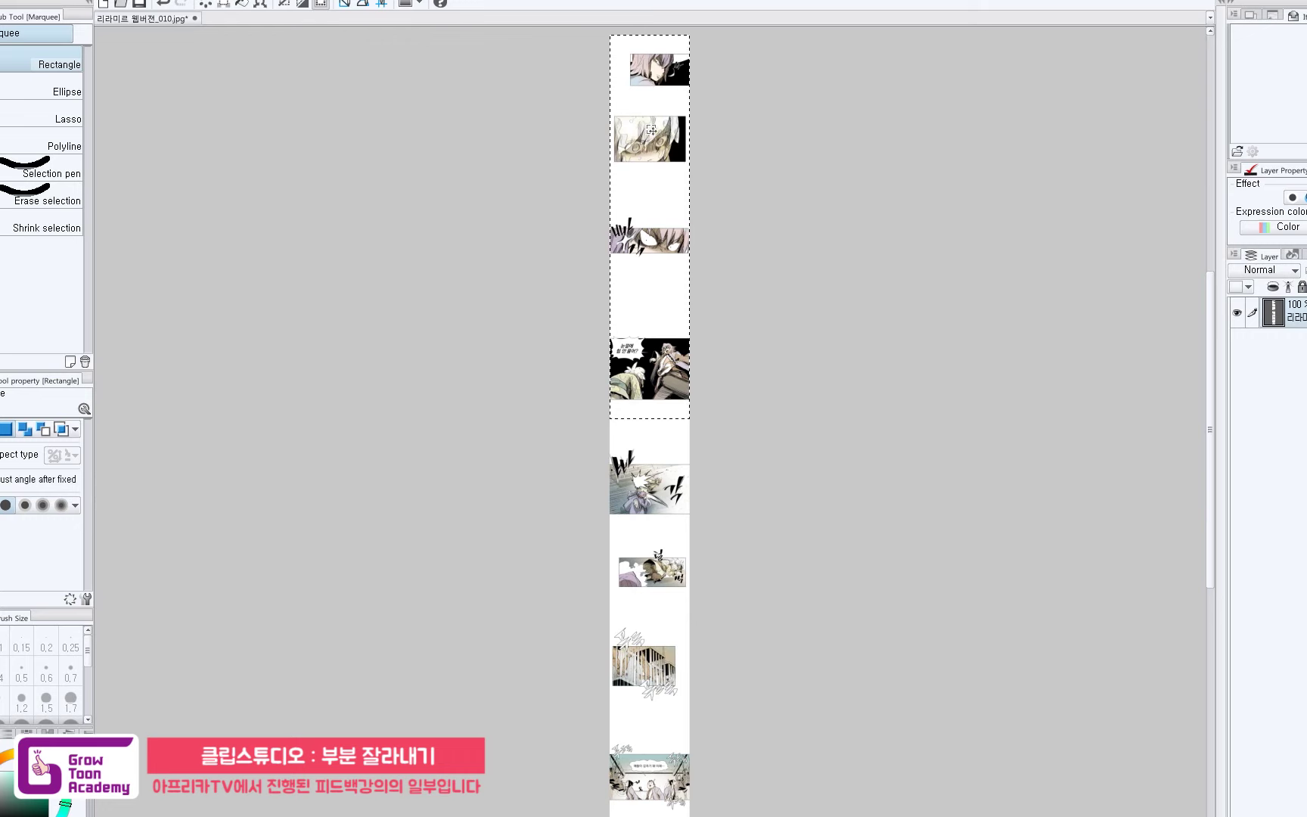
# Examine the selection border along both sides of the strip and around the first four panels.
pyautogui.moveTo(656, 129); pyautogui.dragTo(649, 220)
pyautogui.scroll(3, 667, 223)
pyautogui.moveTo(598, 457); pyautogui.dragTo(637, 284)
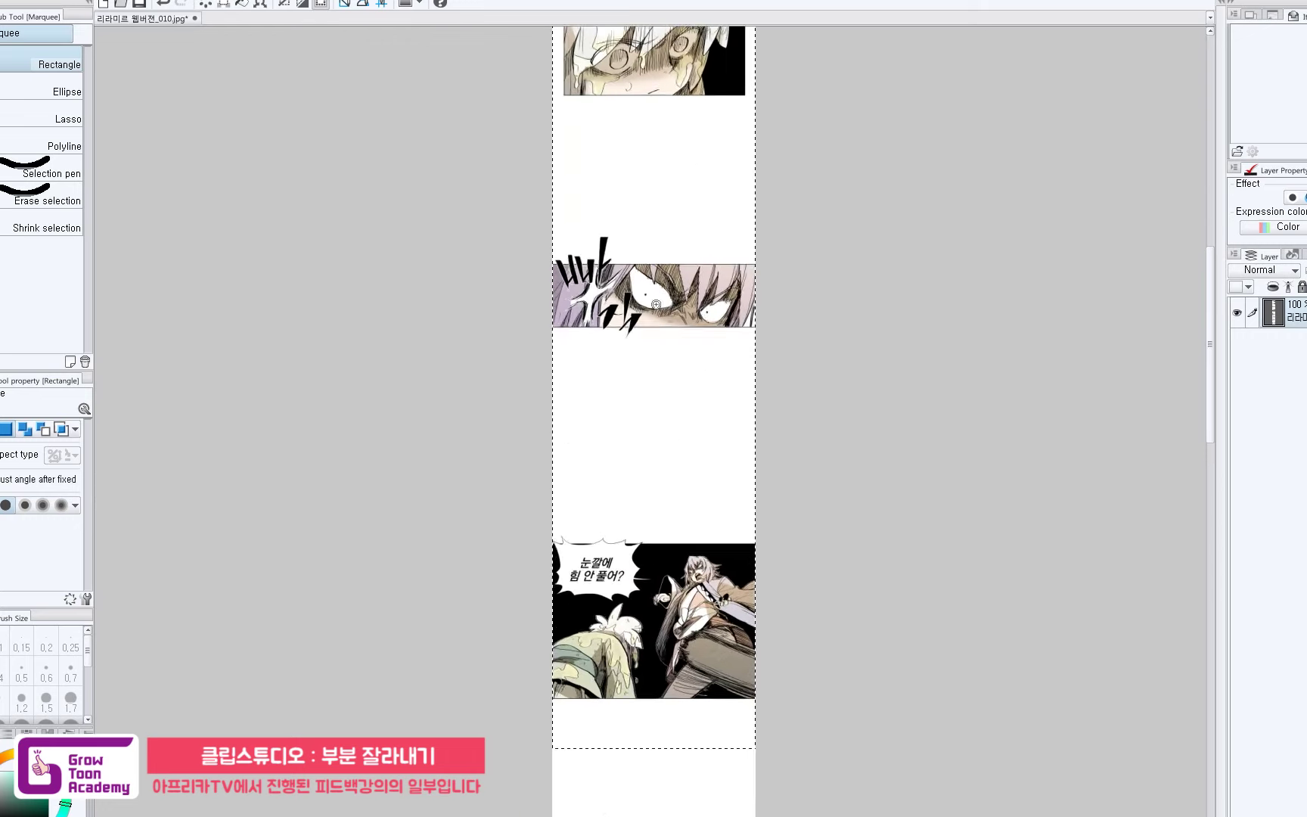
pyautogui.scroll(5, 636, 284)
pyautogui.moveTo(447, 403); pyautogui.dragTo(686, 430)
pyautogui.moveTo(465, 243); pyautogui.dragTo(482, 269)
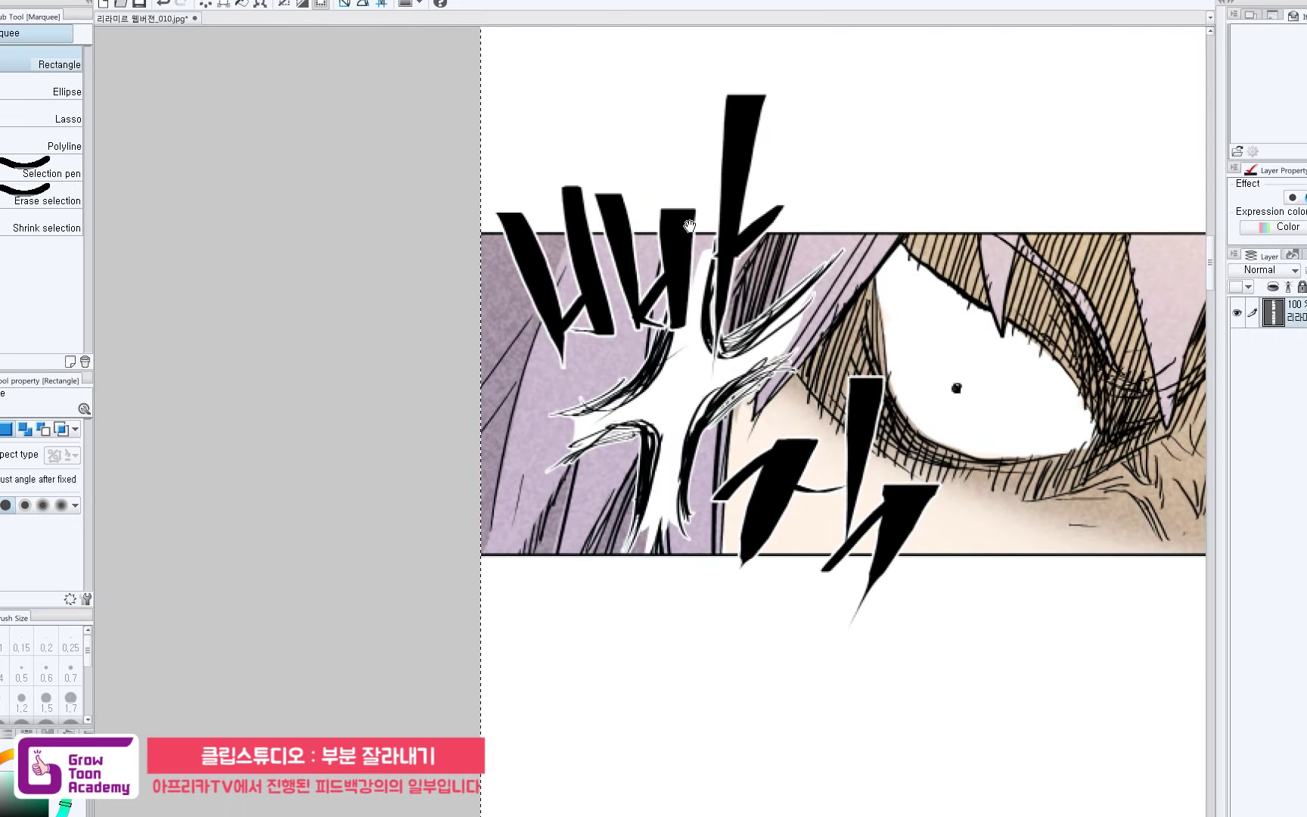
pyautogui.moveTo(718, 263); pyautogui.dragTo(370, 269)
pyautogui.moveTo(1080, 273); pyautogui.dragTo(748, 344)
pyautogui.moveTo(840, 324); pyautogui.dragTo(982, 218)
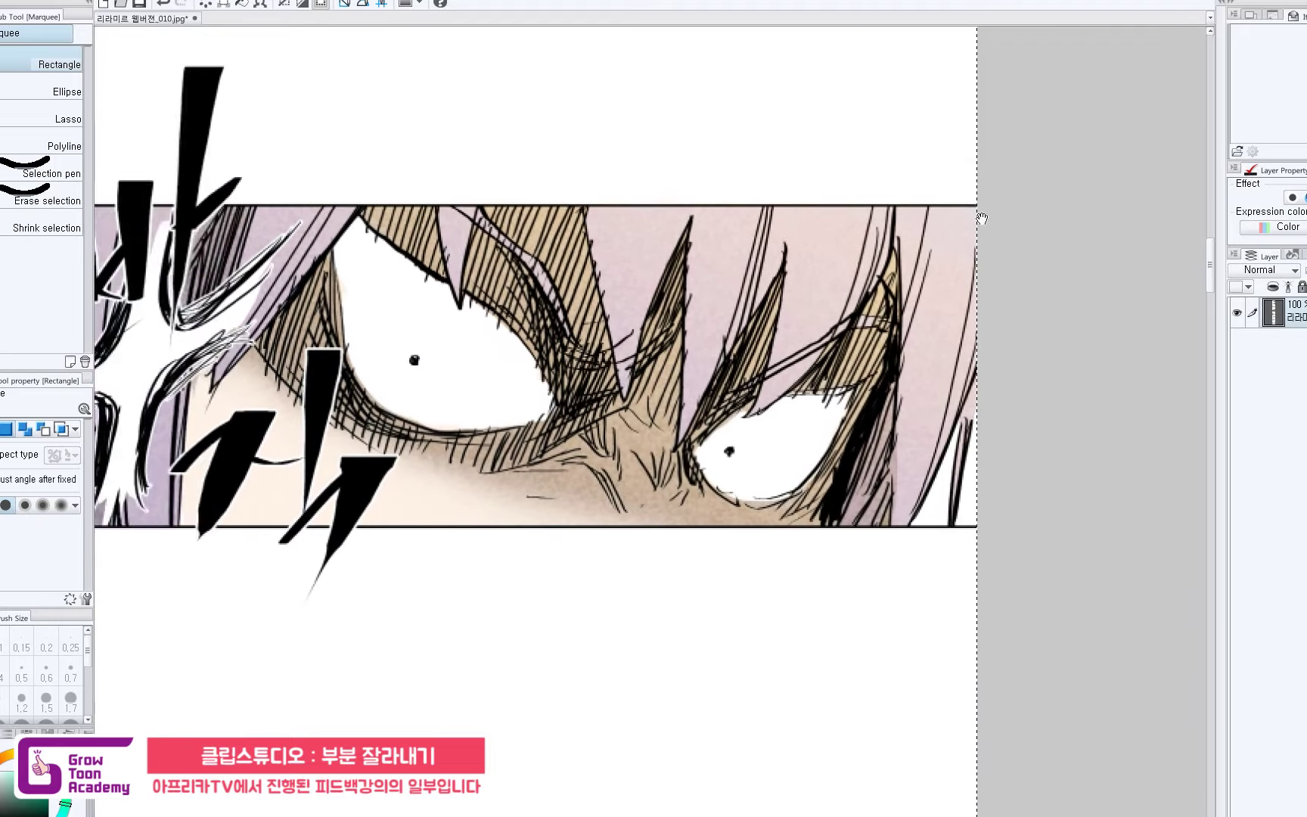
pyautogui.scroll(-2, 990, 210)
pyautogui.moveTo(832, 390); pyautogui.dragTo(908, 370)
pyautogui.scroll(-1, 909, 370)
pyautogui.moveTo(940, 266); pyautogui.dragTo(846, 443)
pyautogui.scroll(-1, 881, 376)
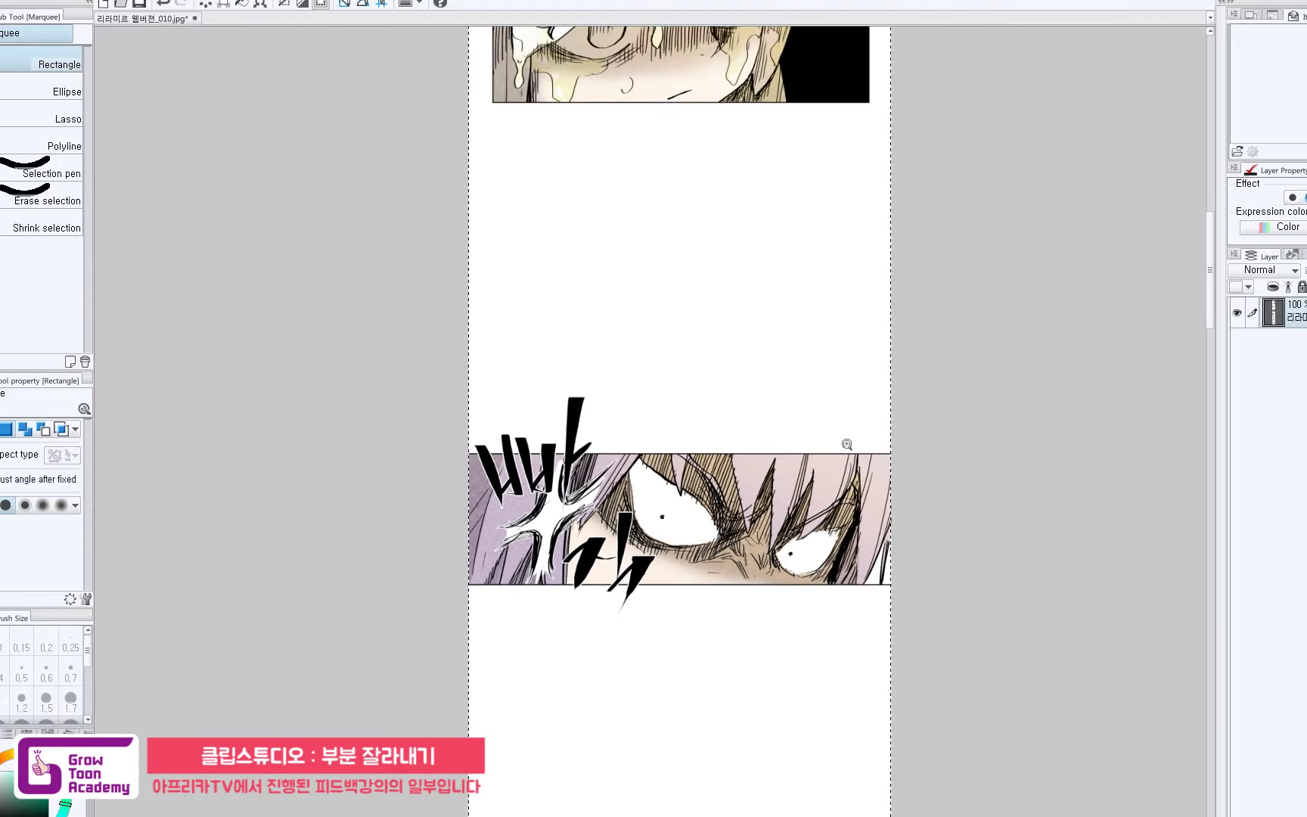
pyautogui.scroll(-2, 846, 444)
pyautogui.moveTo(845, 365); pyautogui.dragTo(820, 452)
pyautogui.scroll(-1, 817, 443)
pyautogui.scroll(-1, 832, 424)
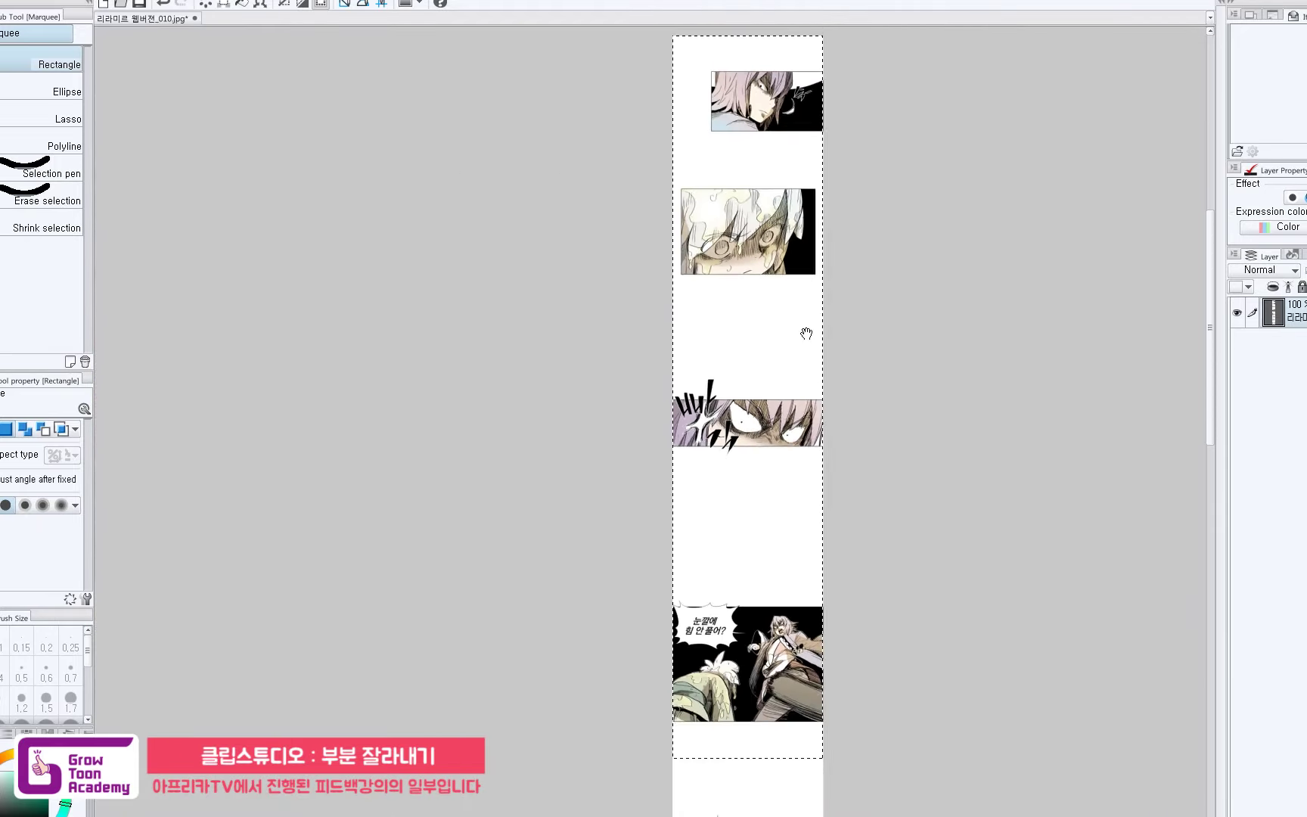
pyautogui.moveTo(808, 333); pyautogui.dragTo(787, 258)
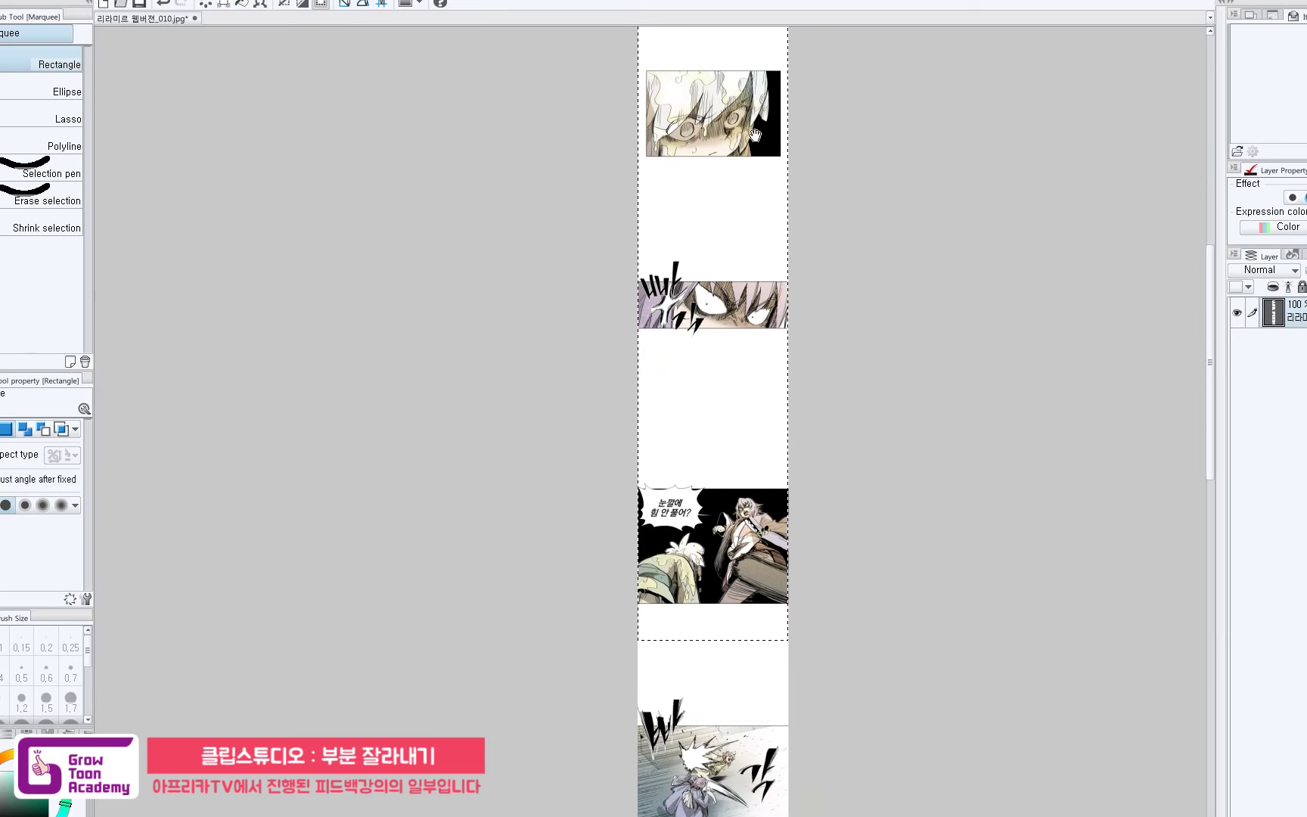
pyautogui.moveTo(748, 125); pyautogui.dragTo(653, 298)
pyautogui.scroll(-1, 742, 265)
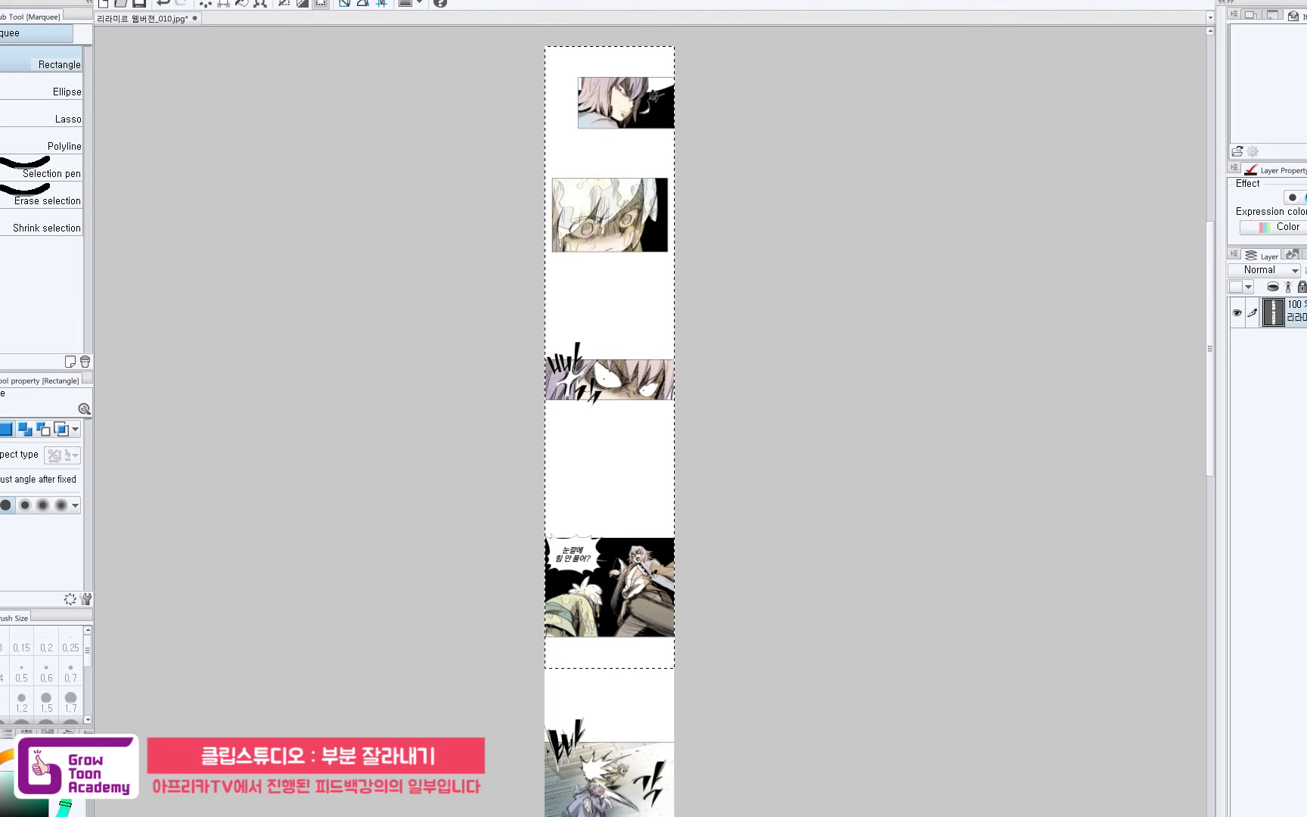
# Crop the canvas to the selected area with the first four panels and clear the selection.
pyautogui.click(2, 1)
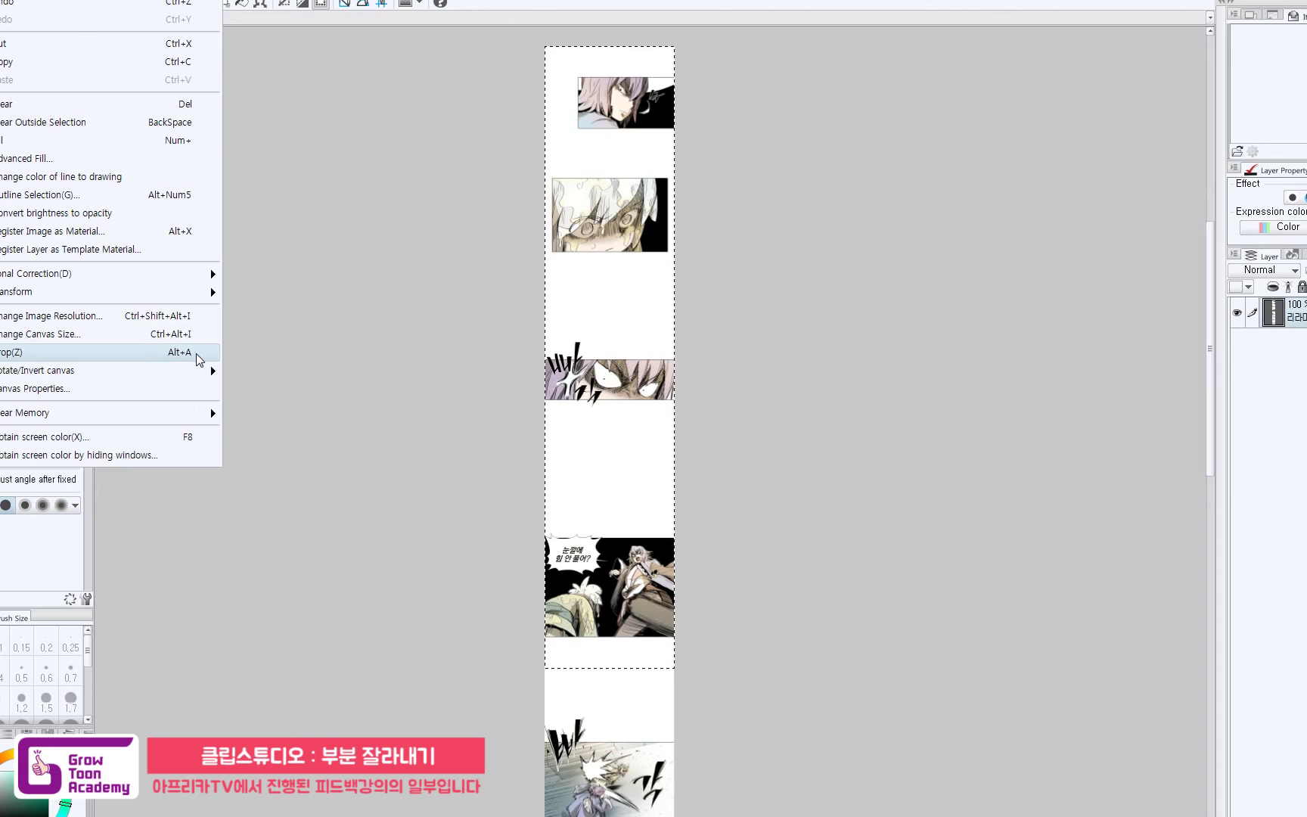
pyautogui.click(197, 353)
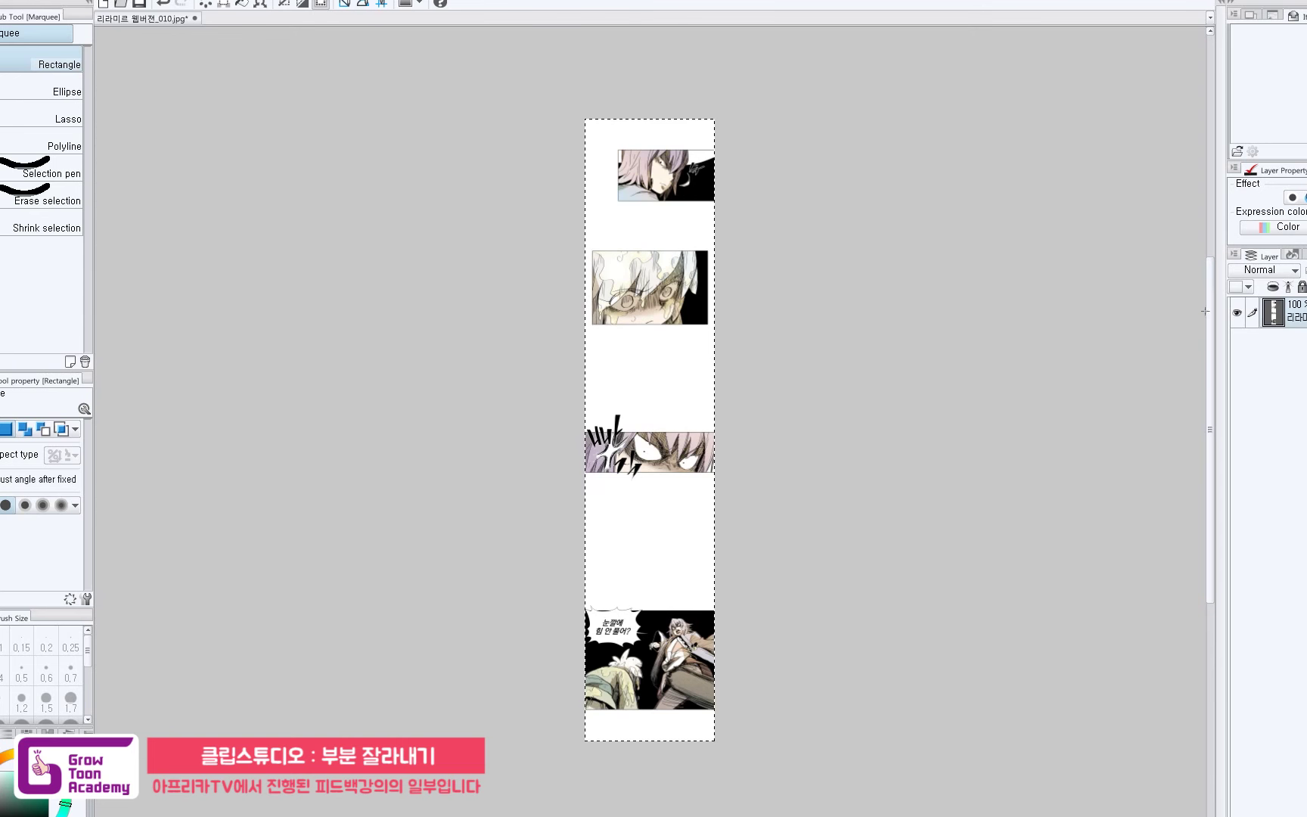
pyautogui.moveTo(1210, 330); pyautogui.dragTo(1177, 306)
pyautogui.click(832, 112)
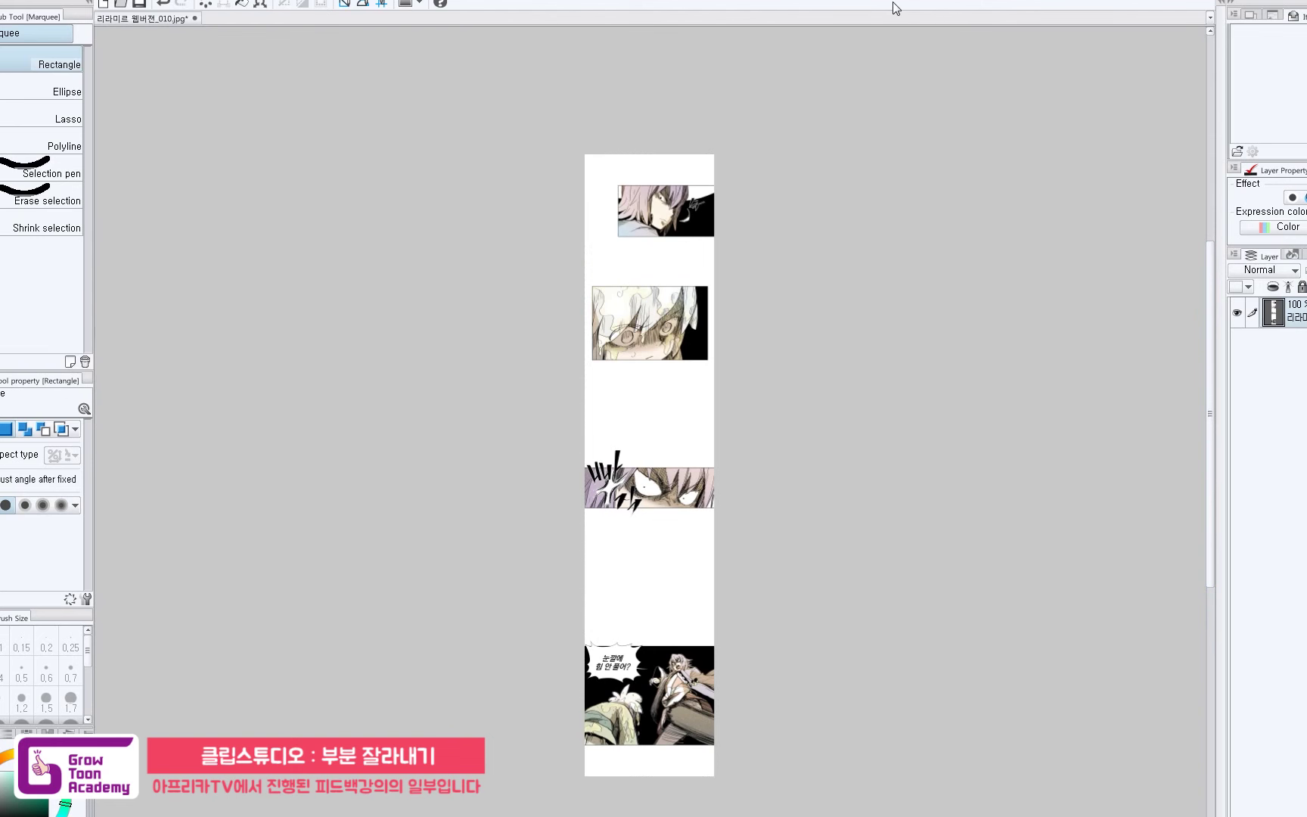
# Inspect the cropped strip and display it with Fit to Navigator.
pyautogui.moveTo(740, 469); pyautogui.dragTo(752, 445)
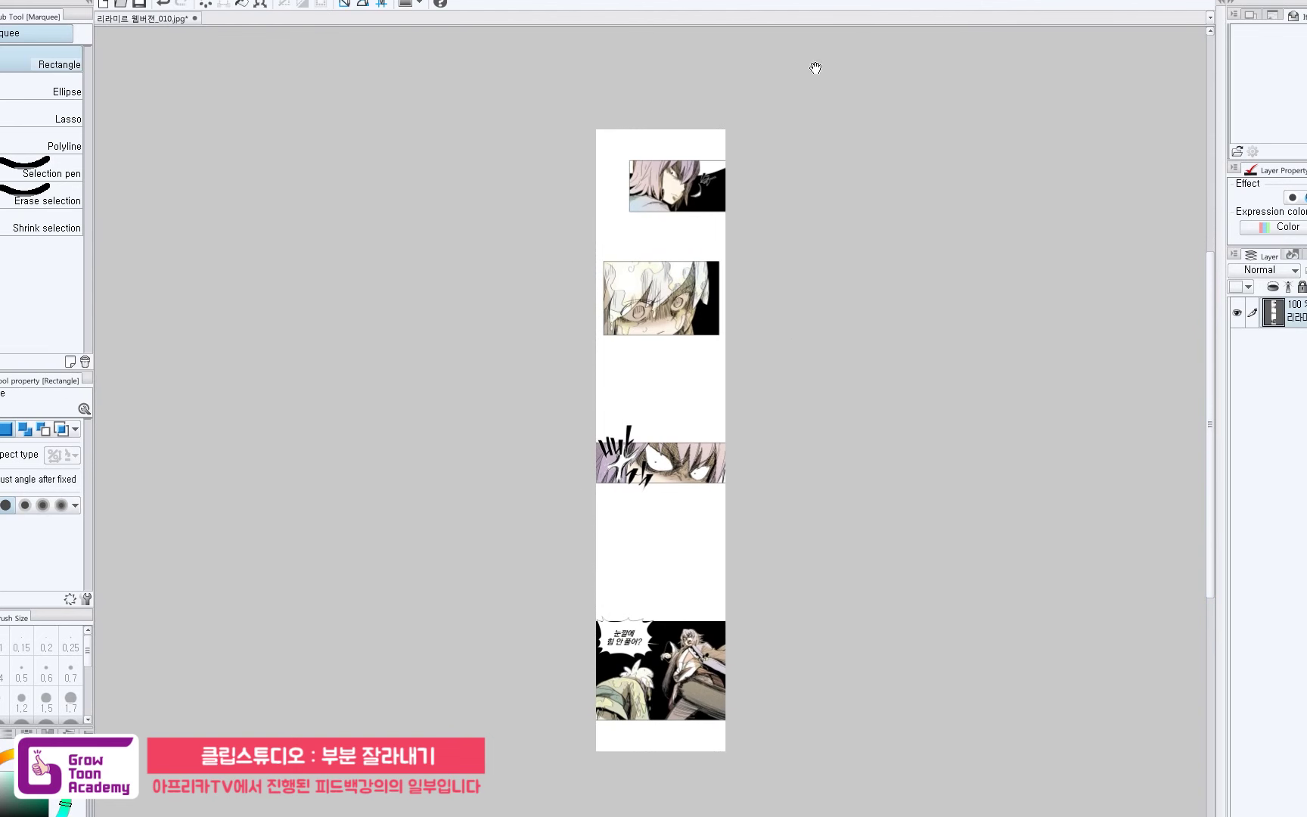
pyautogui.moveTo(767, 200); pyautogui.dragTo(775, 214)
pyautogui.keyDown('ctrl'); pyautogui.click(775, 208); pyautogui.keyUp('ctrl')
pyautogui.moveTo(692, 248); pyautogui.dragTo(699, 192)
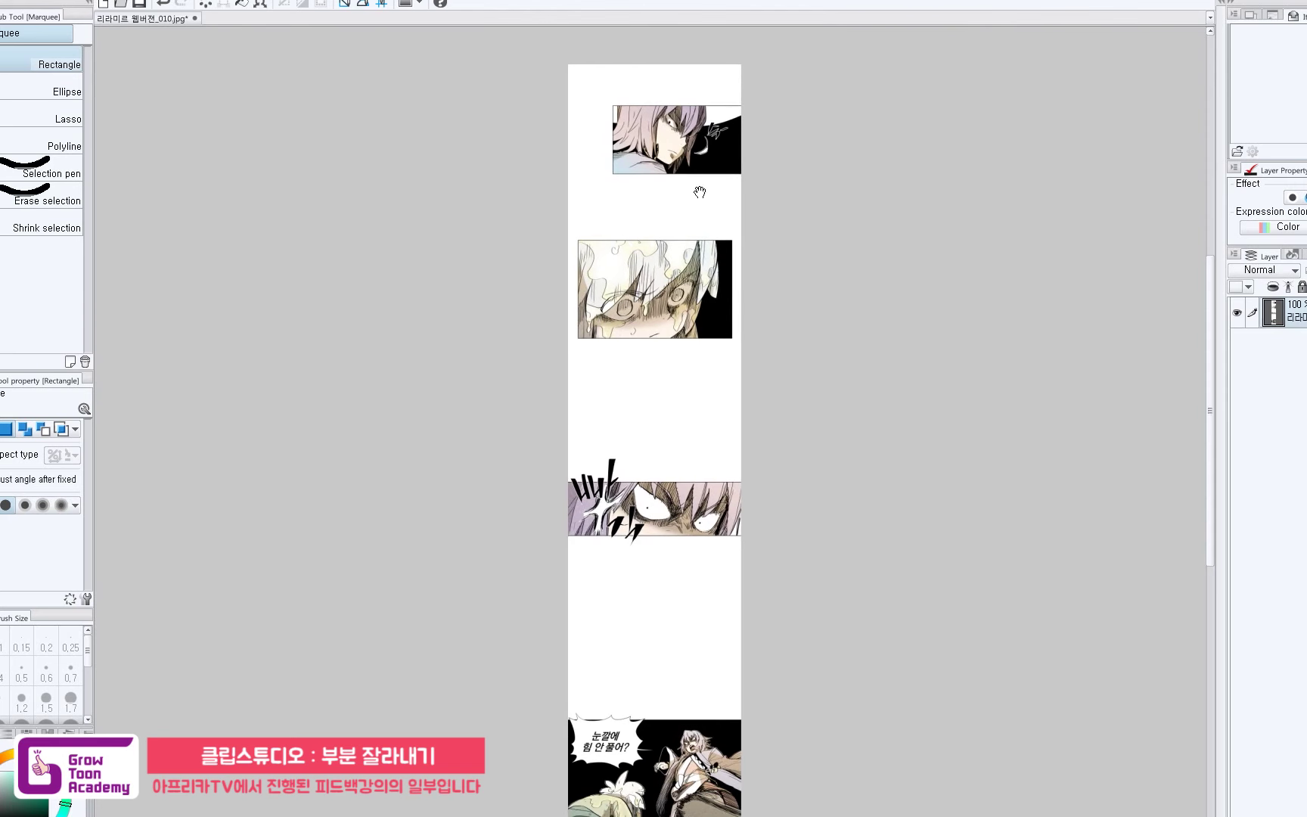
pyautogui.click(65, 2)
pyautogui.moveTo(208, 2)
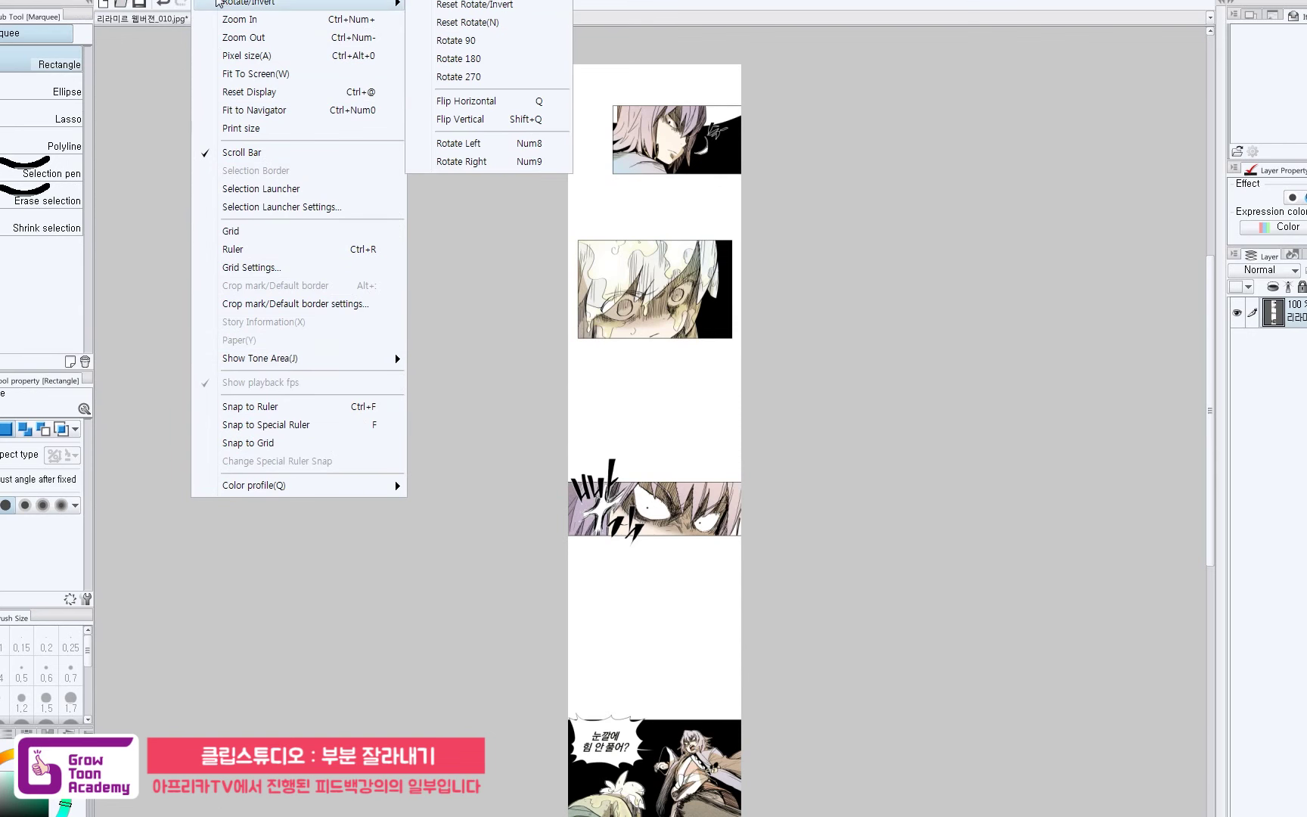
pyautogui.click(373, 111)
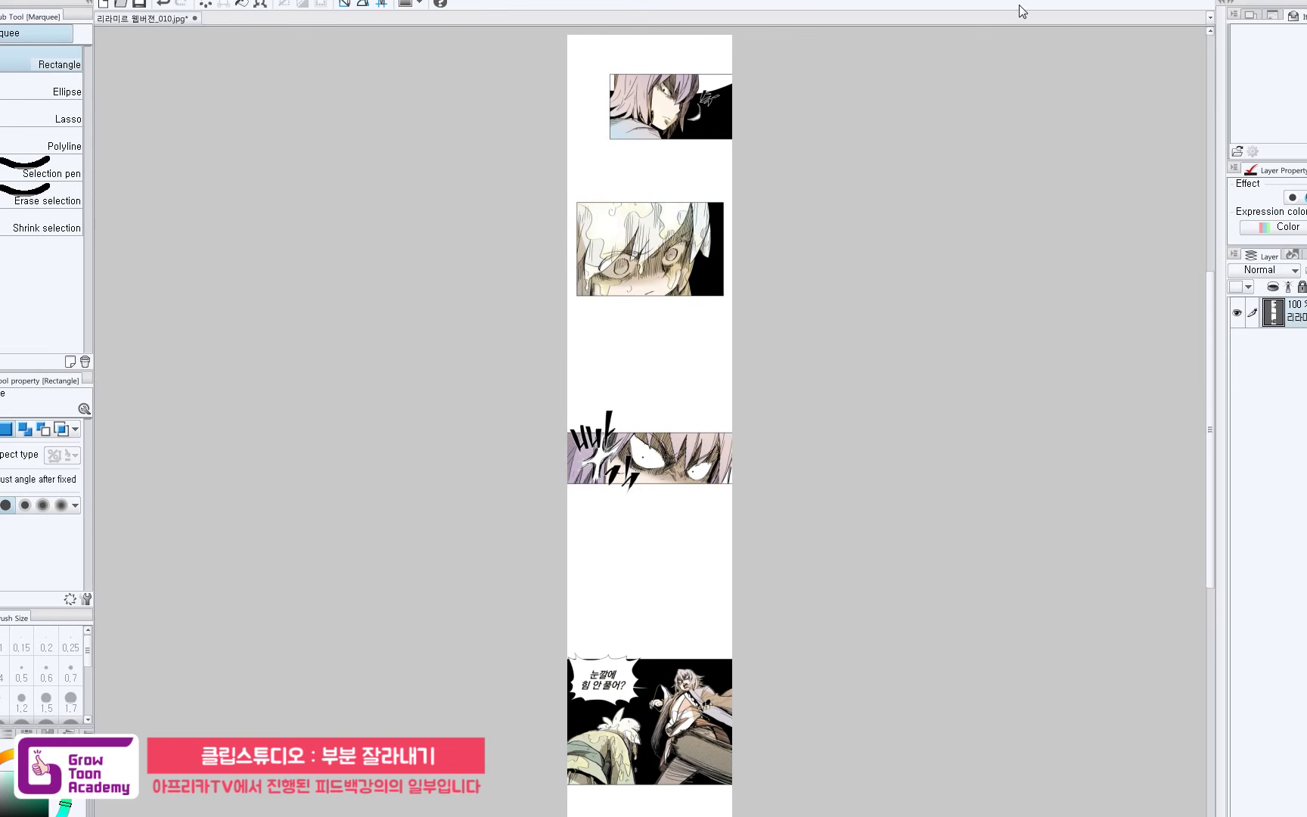
# Start Save As for the cropped strip in the p01 folder, keeping the file name 리라미르 웹버젼_010.
pyautogui.hotkey('alt', 'f')
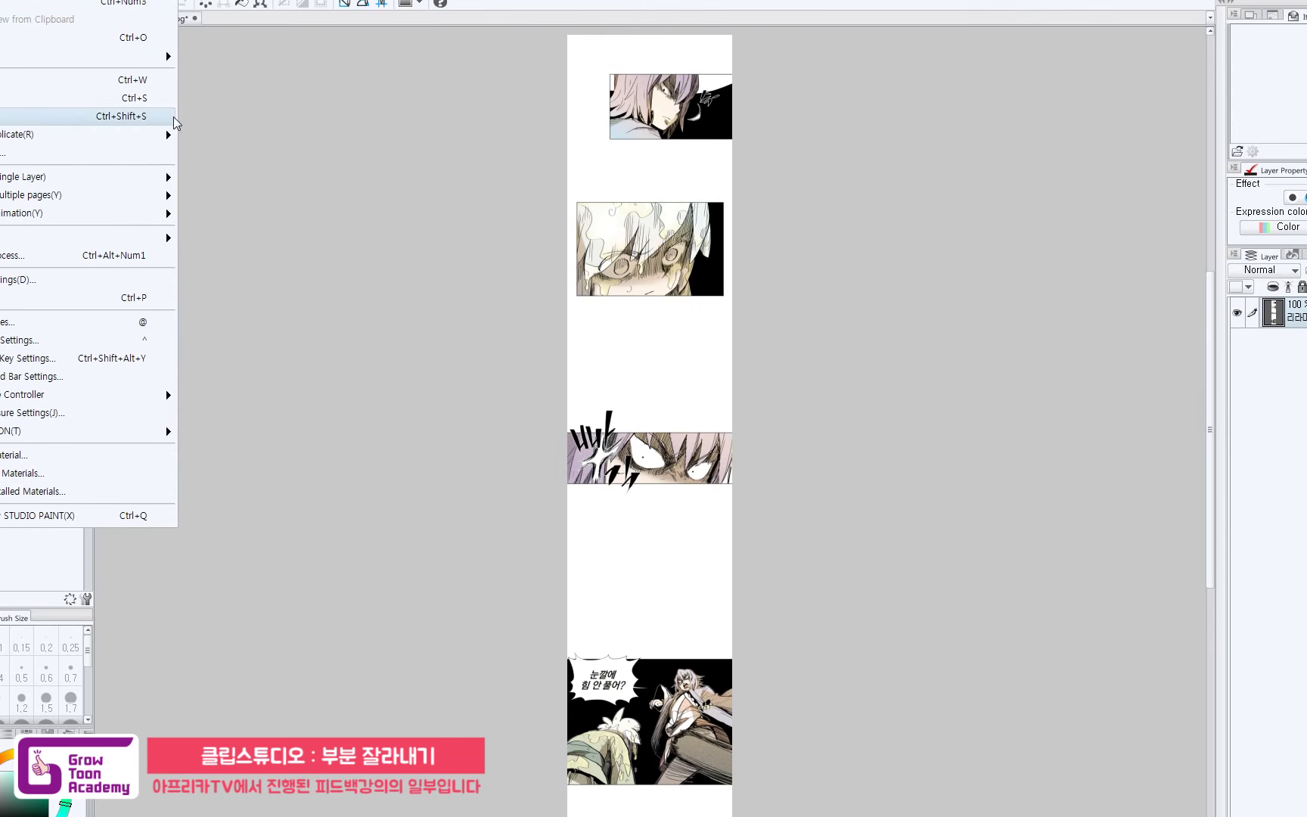
pyautogui.click(102, 119)
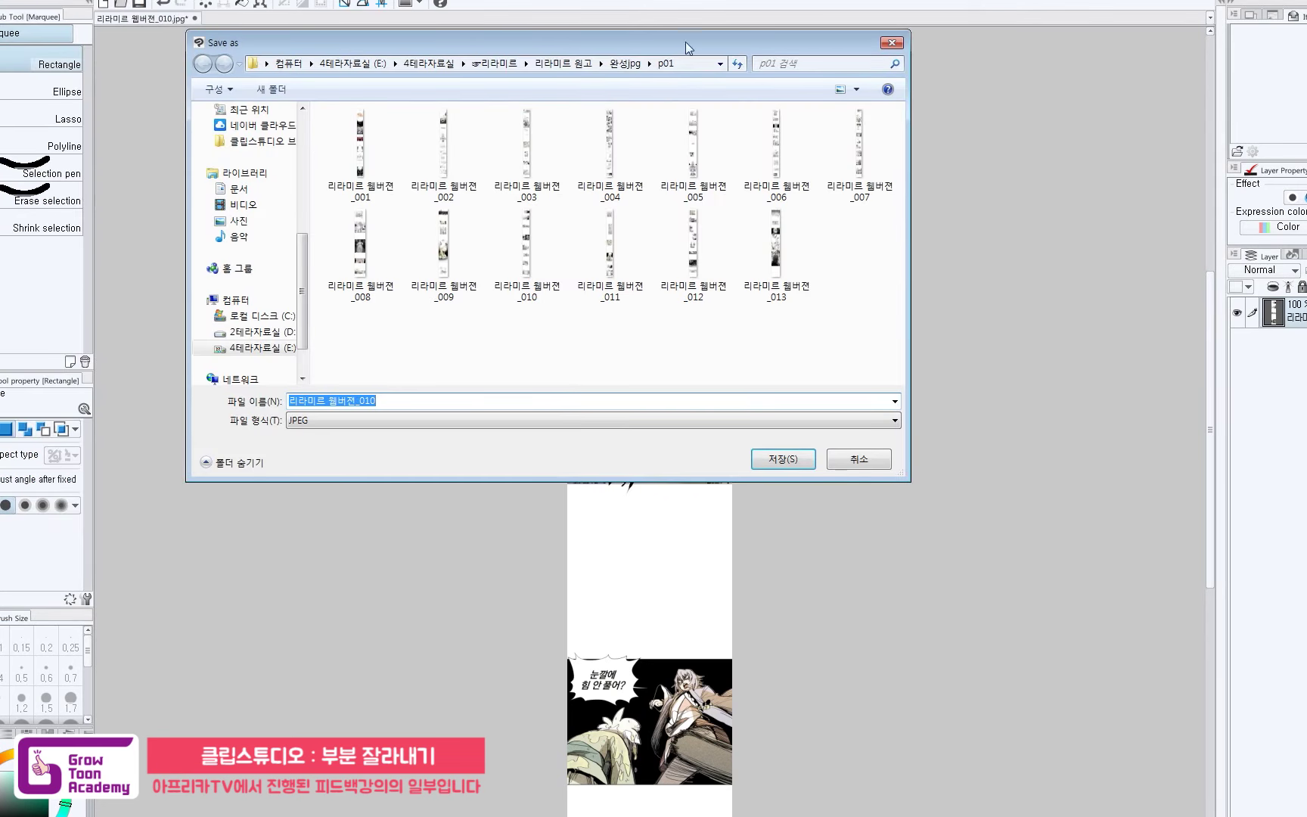
pyautogui.moveTo(718, 44); pyautogui.dragTo(823, 70)
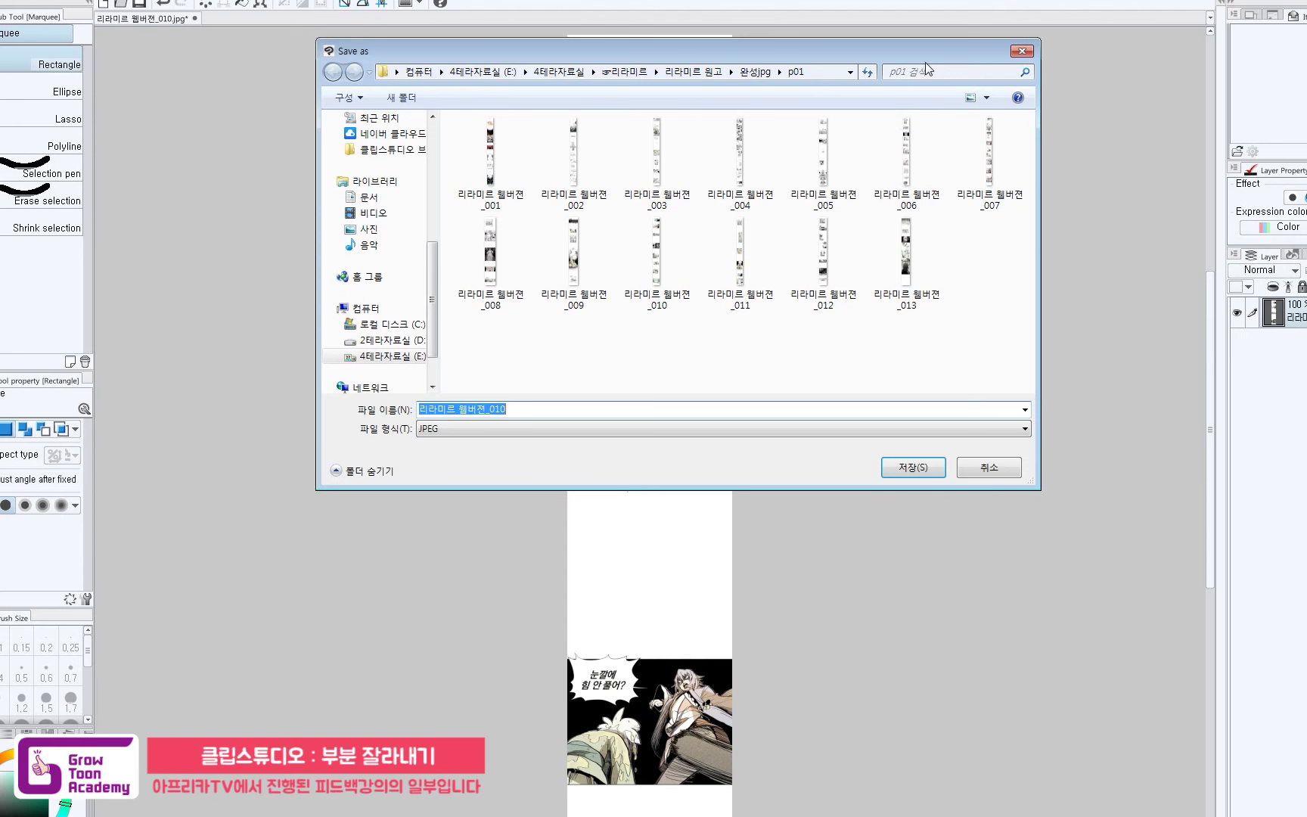
pyautogui.moveTo(937, 52); pyautogui.dragTo(943, 64)
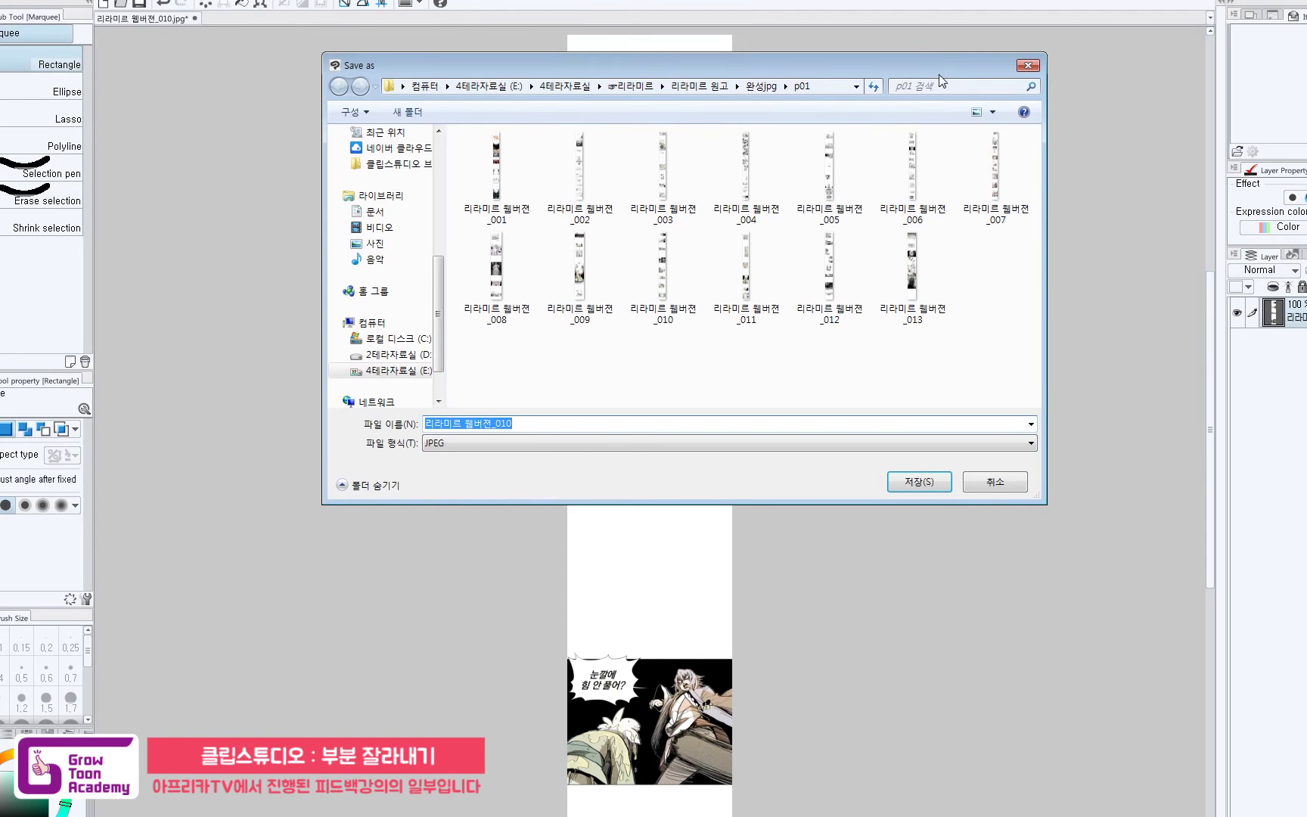
pyautogui.click(541, 426)
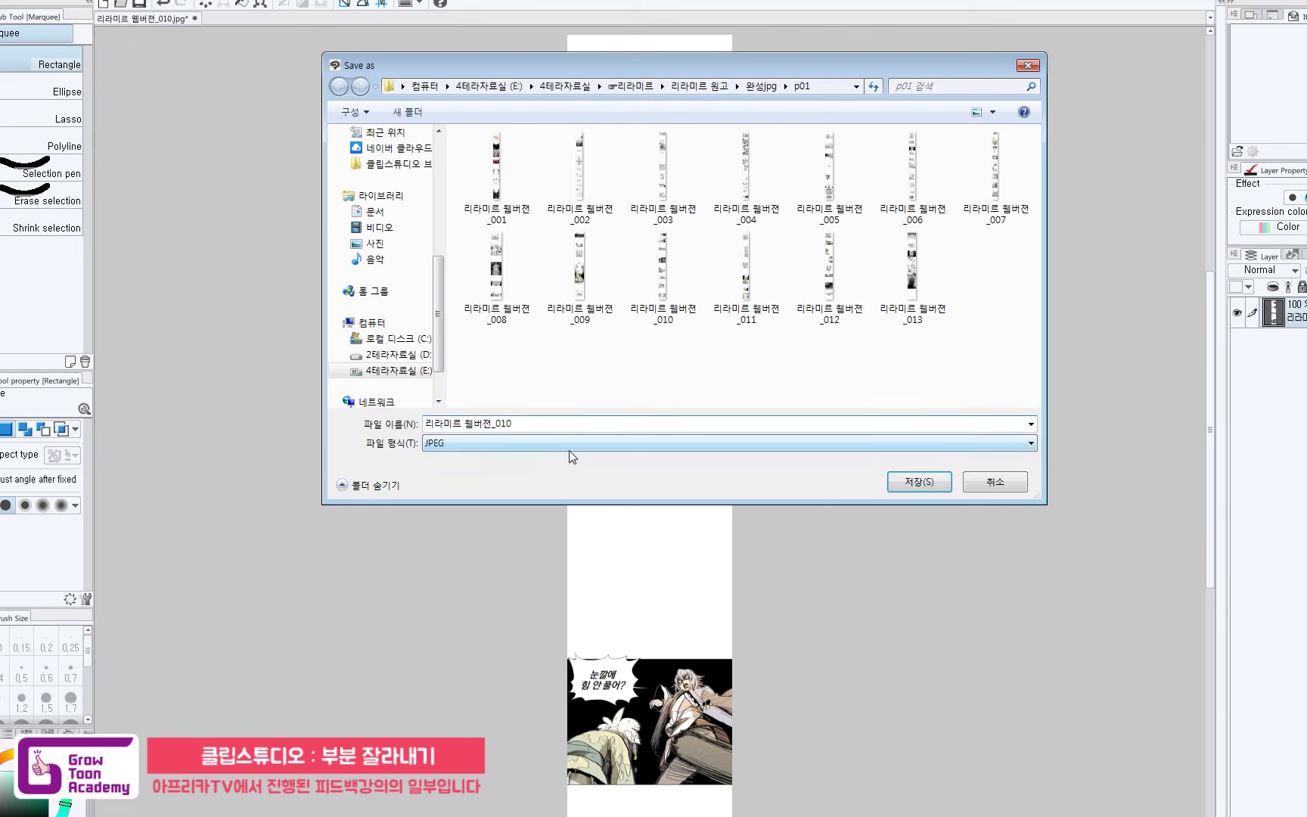
# Try BMP, CLIP STUDIO FORMAT and JPEG in turn as the file format for the saved copy.
pyautogui.click(593, 449)
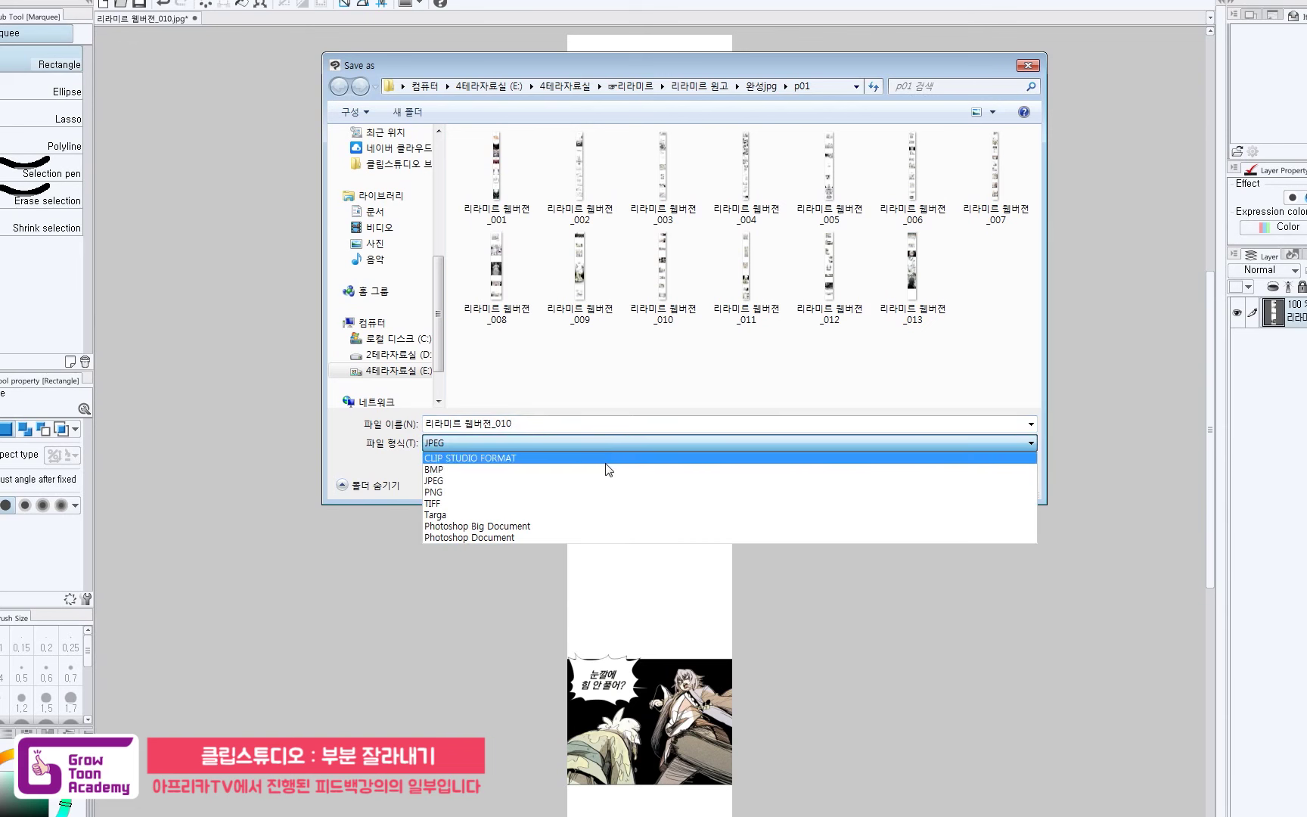
pyautogui.click(614, 469)
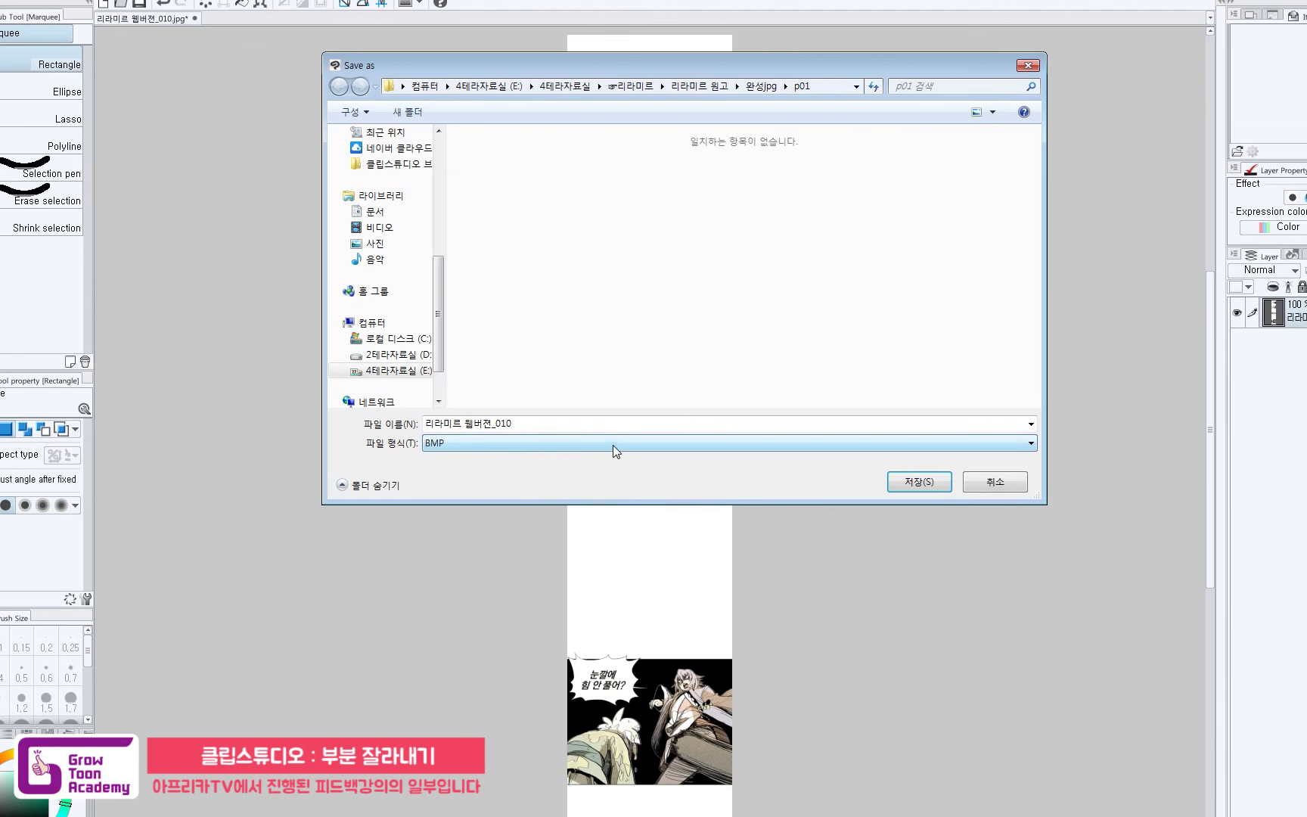
pyautogui.click(613, 445)
pyautogui.click(620, 459)
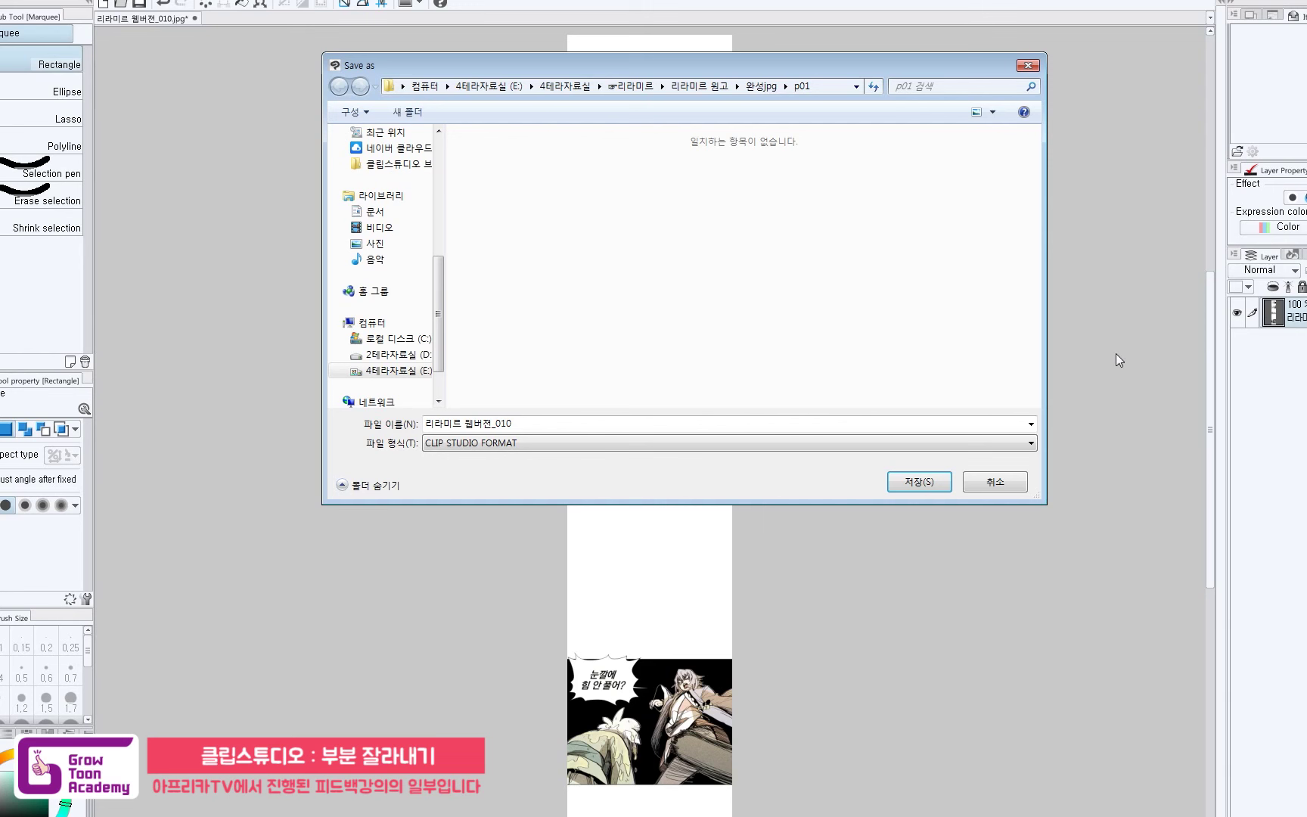
pyautogui.click(562, 443)
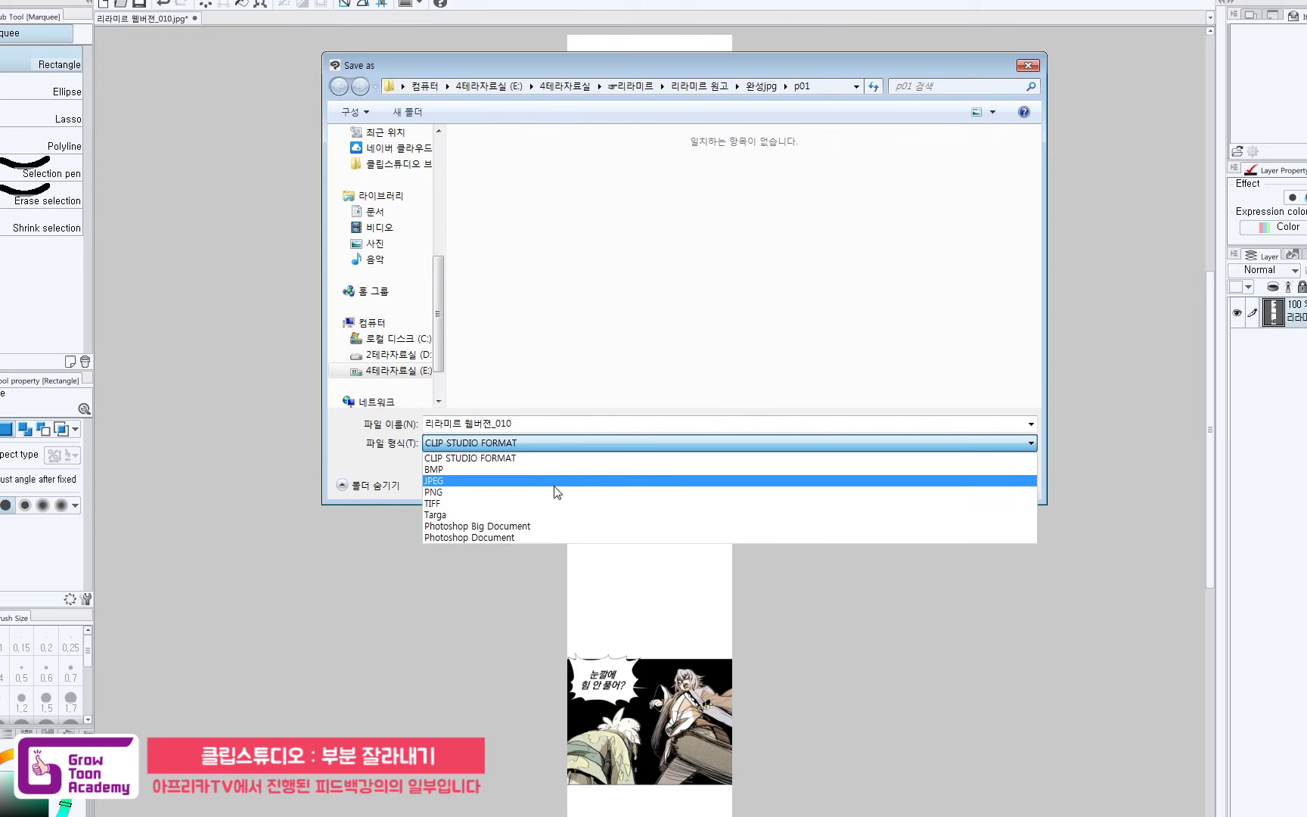
pyautogui.click(555, 481)
# Compare PNG and JPEG as the file format for the saved copy and settle on PNG.
pyautogui.click(555, 445)
pyautogui.click(540, 493)
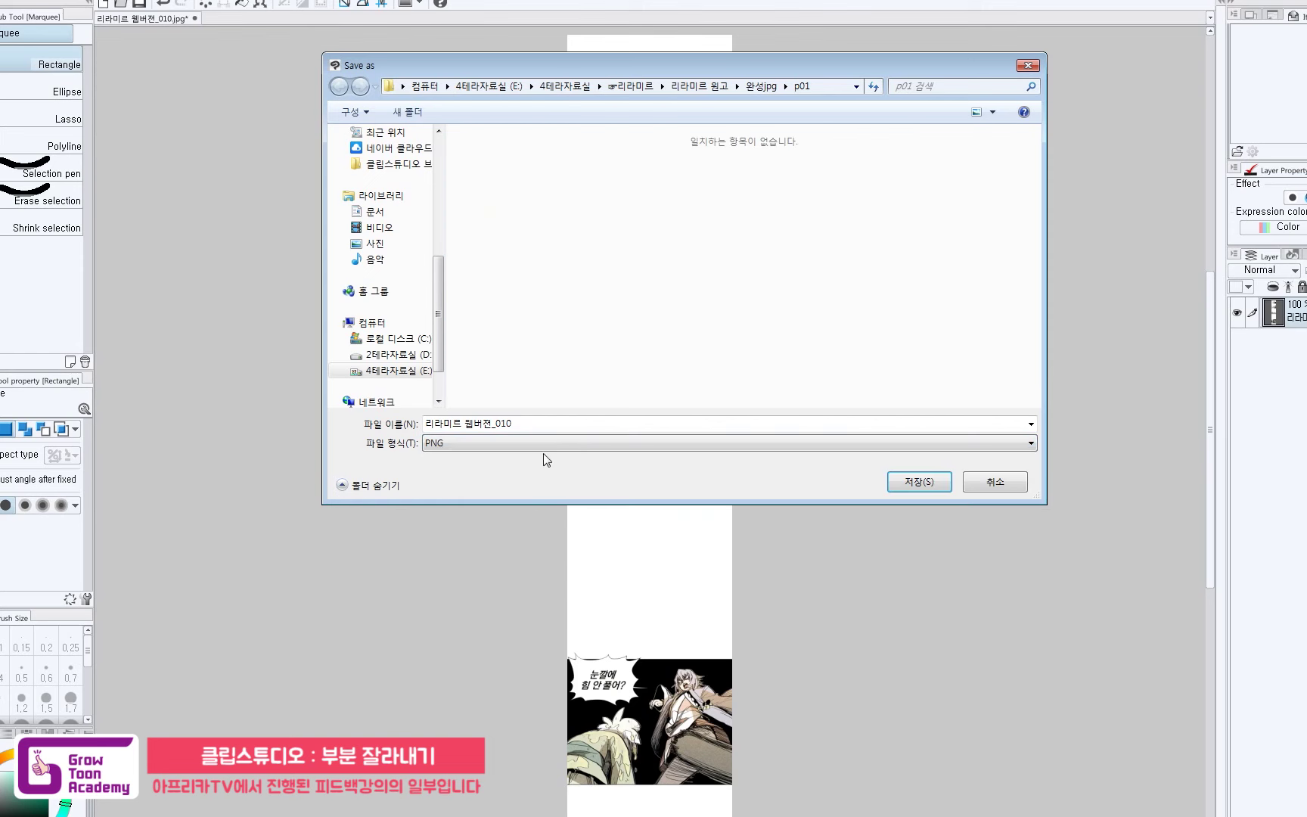
pyautogui.click(546, 444)
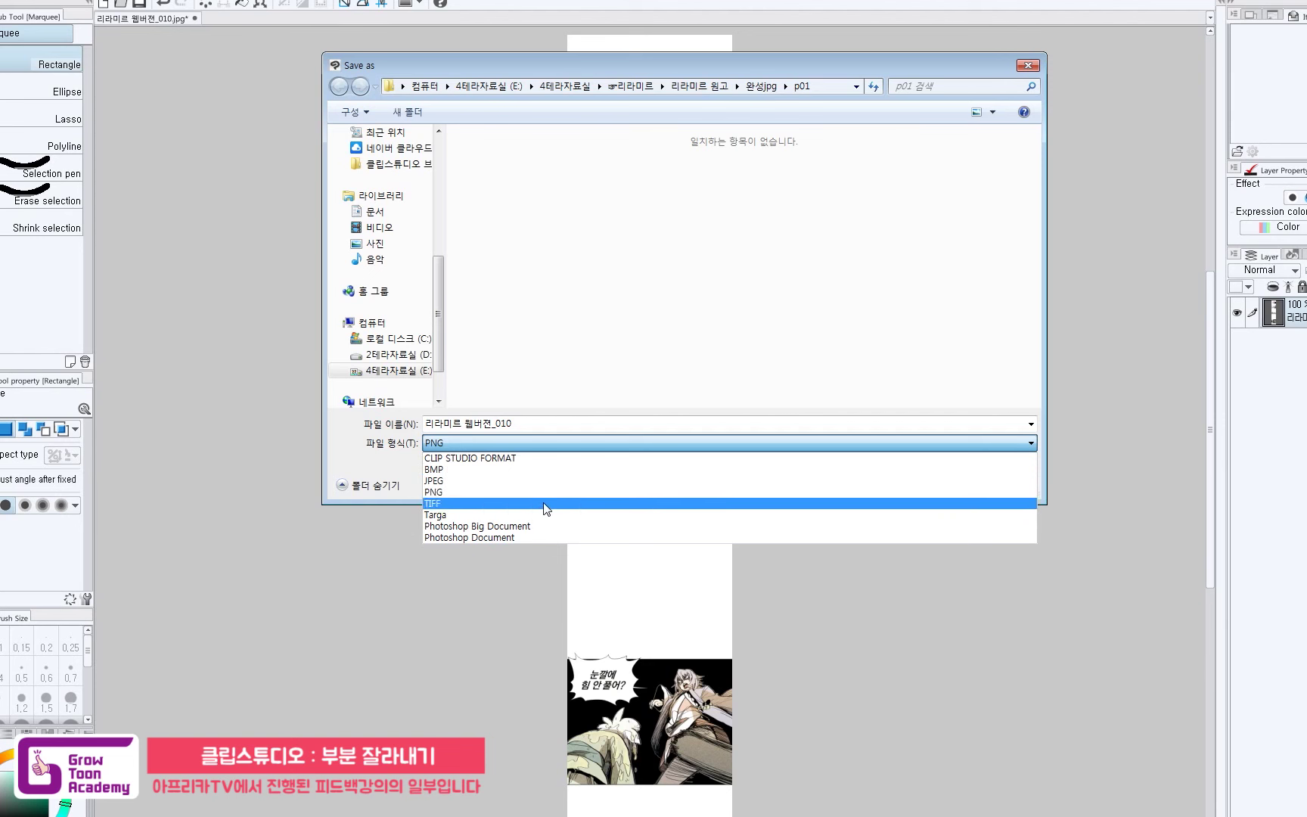
pyautogui.click(537, 492)
pyautogui.click(550, 442)
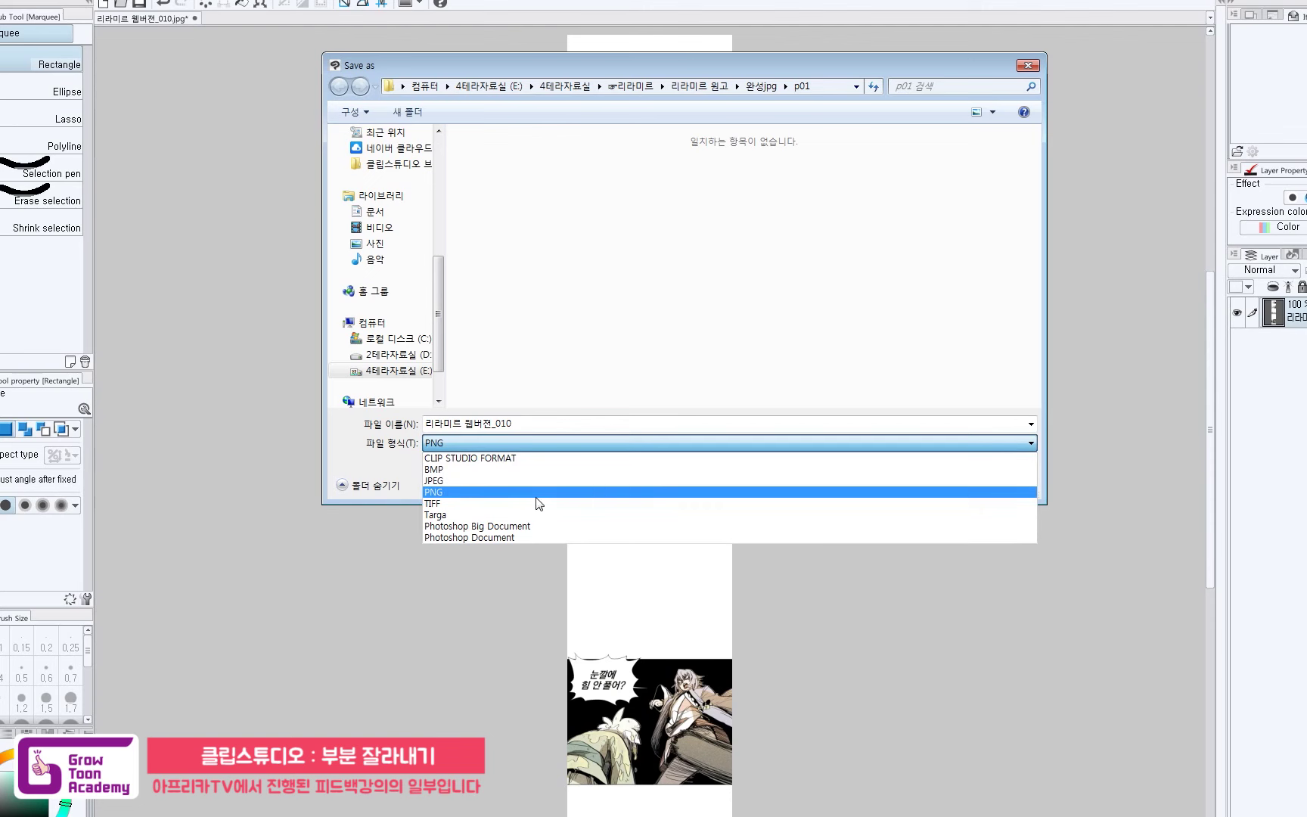
pyautogui.click(540, 493)
pyautogui.click(552, 443)
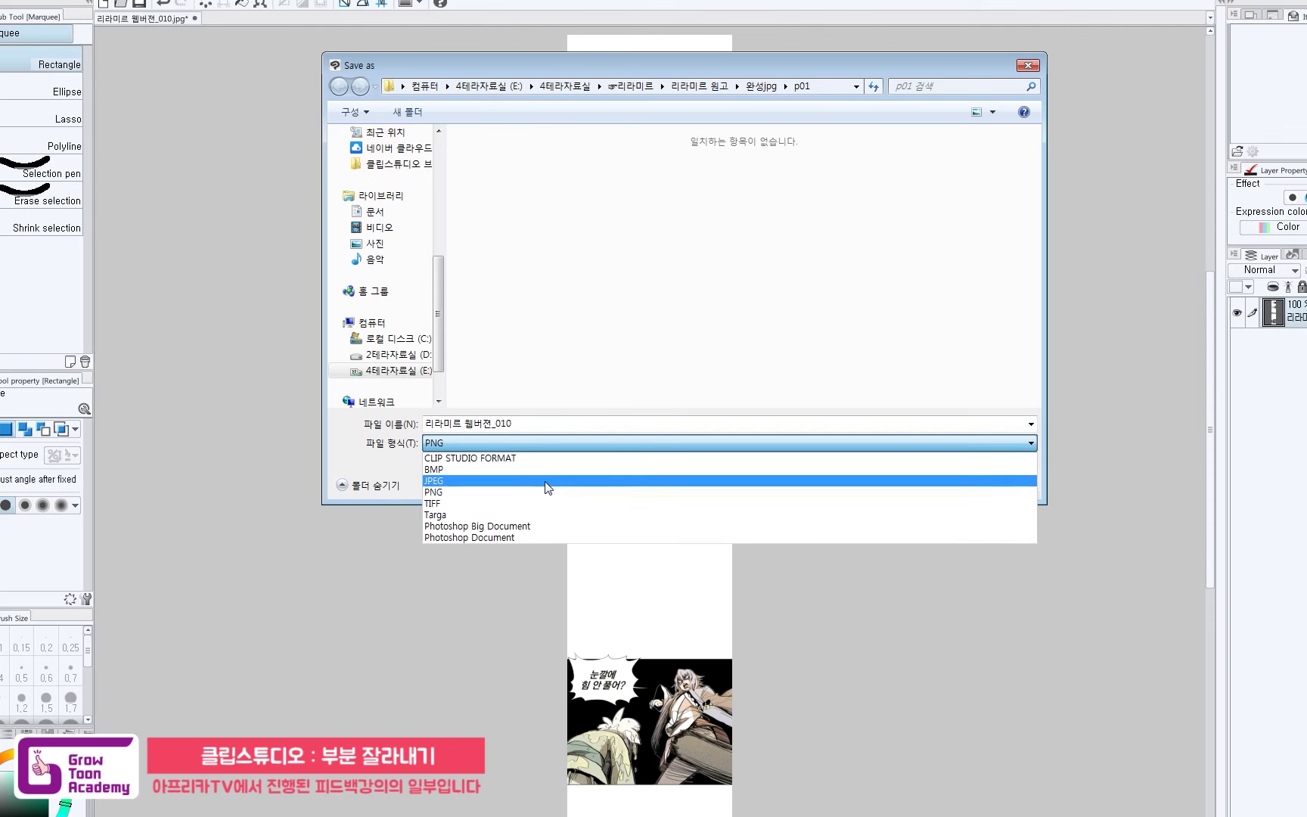
pyautogui.click(546, 481)
pyautogui.click(553, 446)
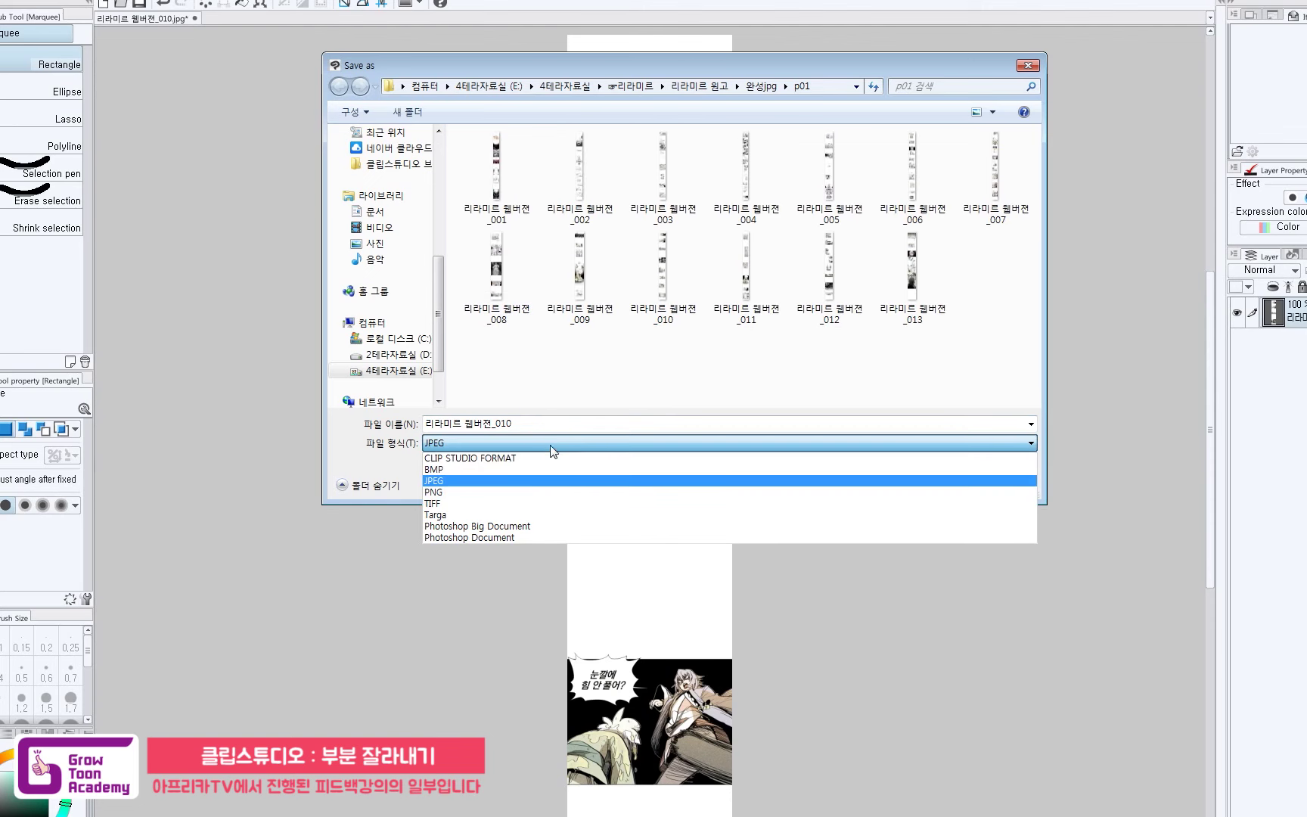
pyautogui.click(540, 492)
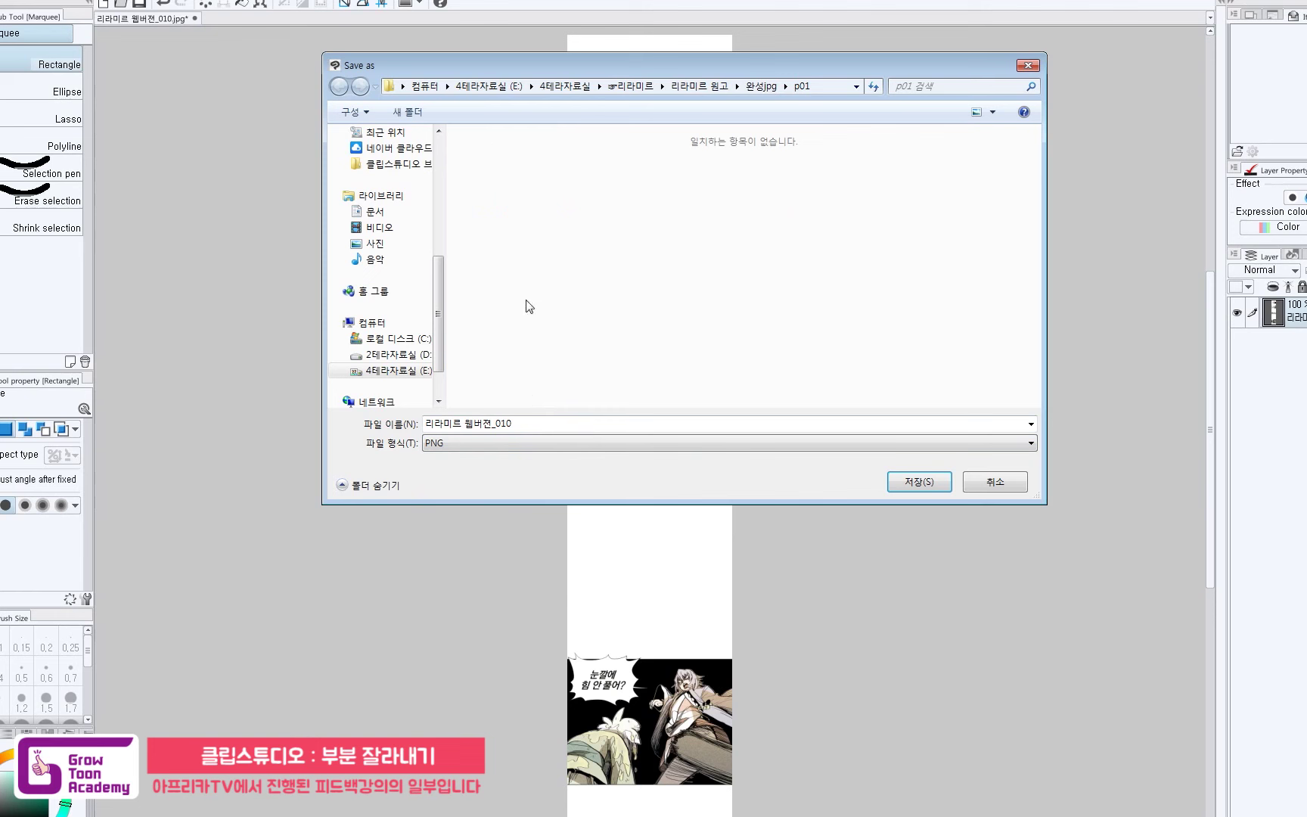
# Name the copy 리라미르 웹버젼_편집 by replacing the number suffix, and save it as PNG in the p01 folder.
pyautogui.doubleClick(607, 425)
pyautogui.moveTo(496, 426); pyautogui.dragTo(597, 417)
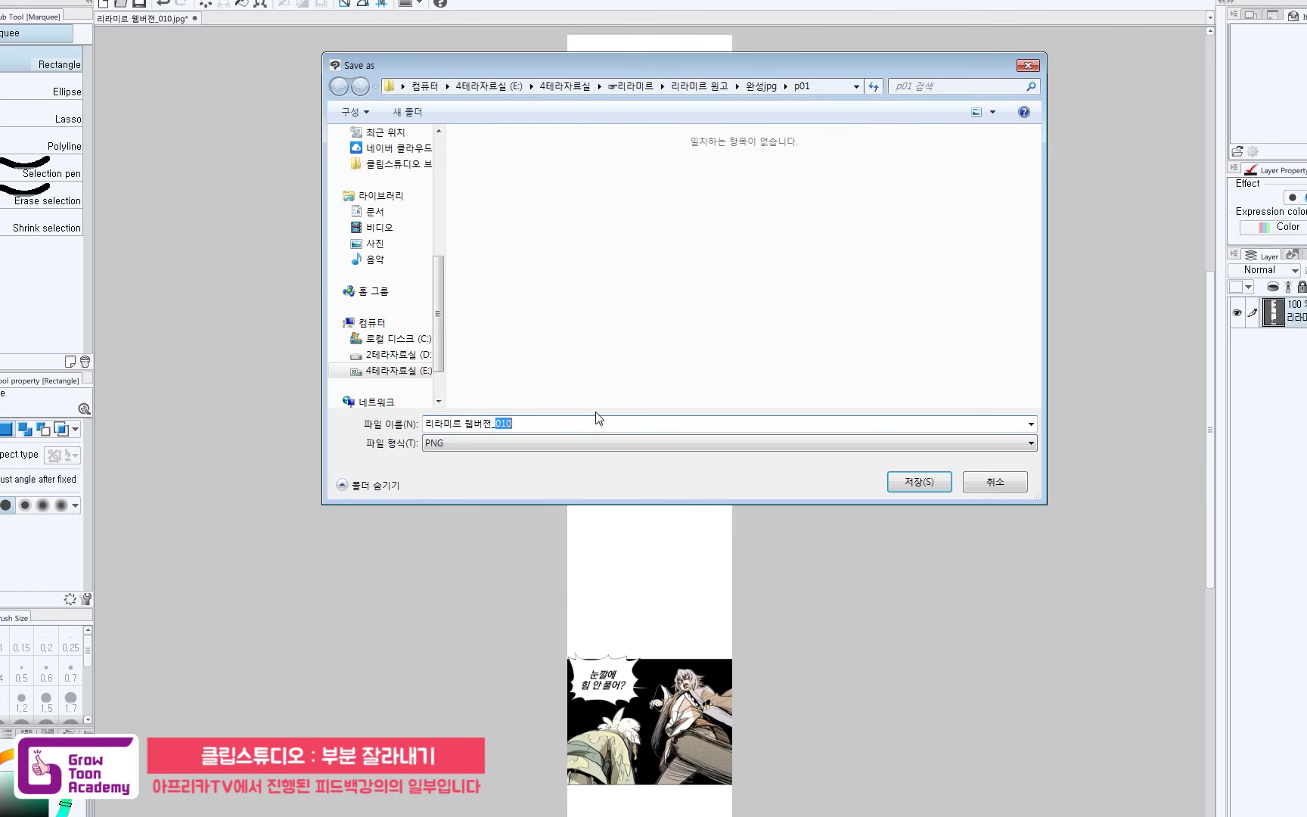
pyautogui.write('부분')
pyautogui.press('Return')
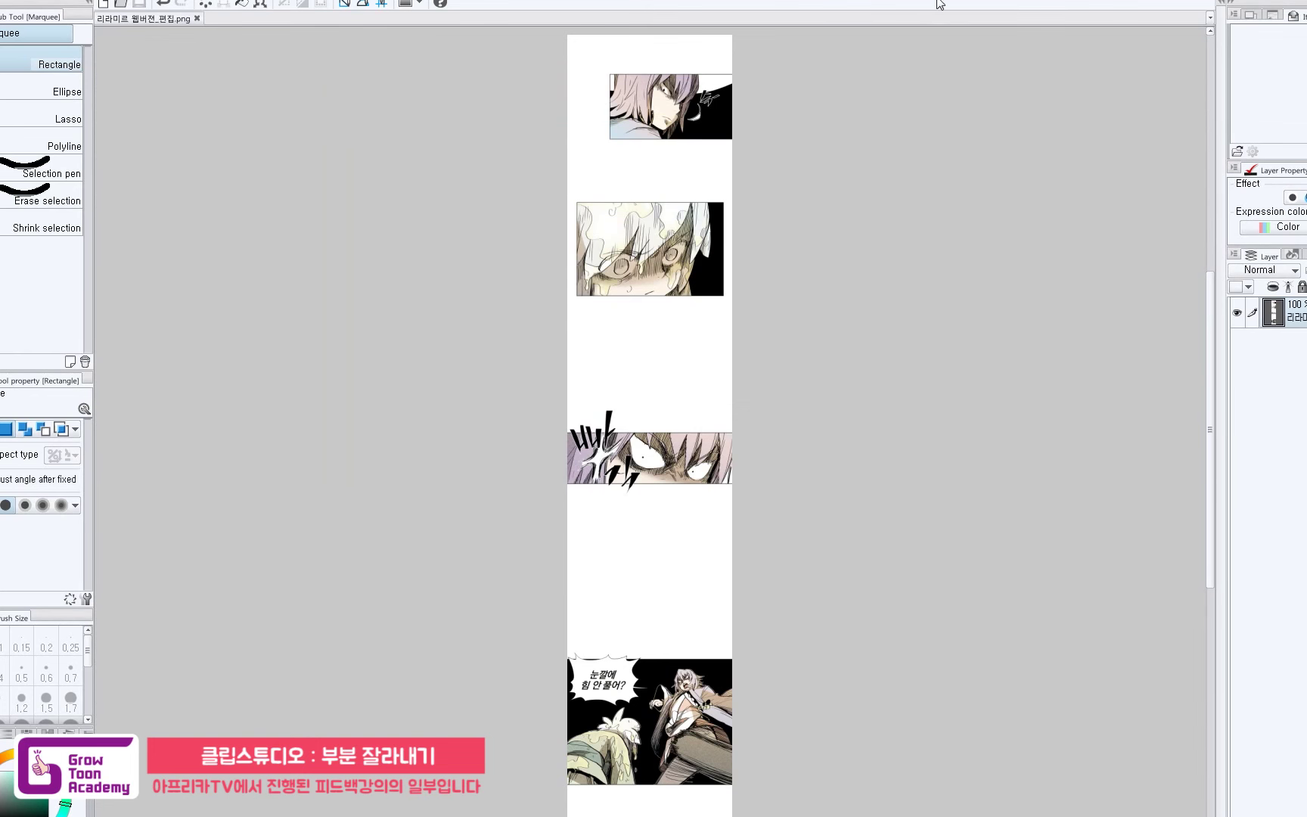
# Close the saved strip and reopen 리라미르 웹버젼_편집 from the p01 folder.
pyautogui.hotkey('ctrl', 'w')
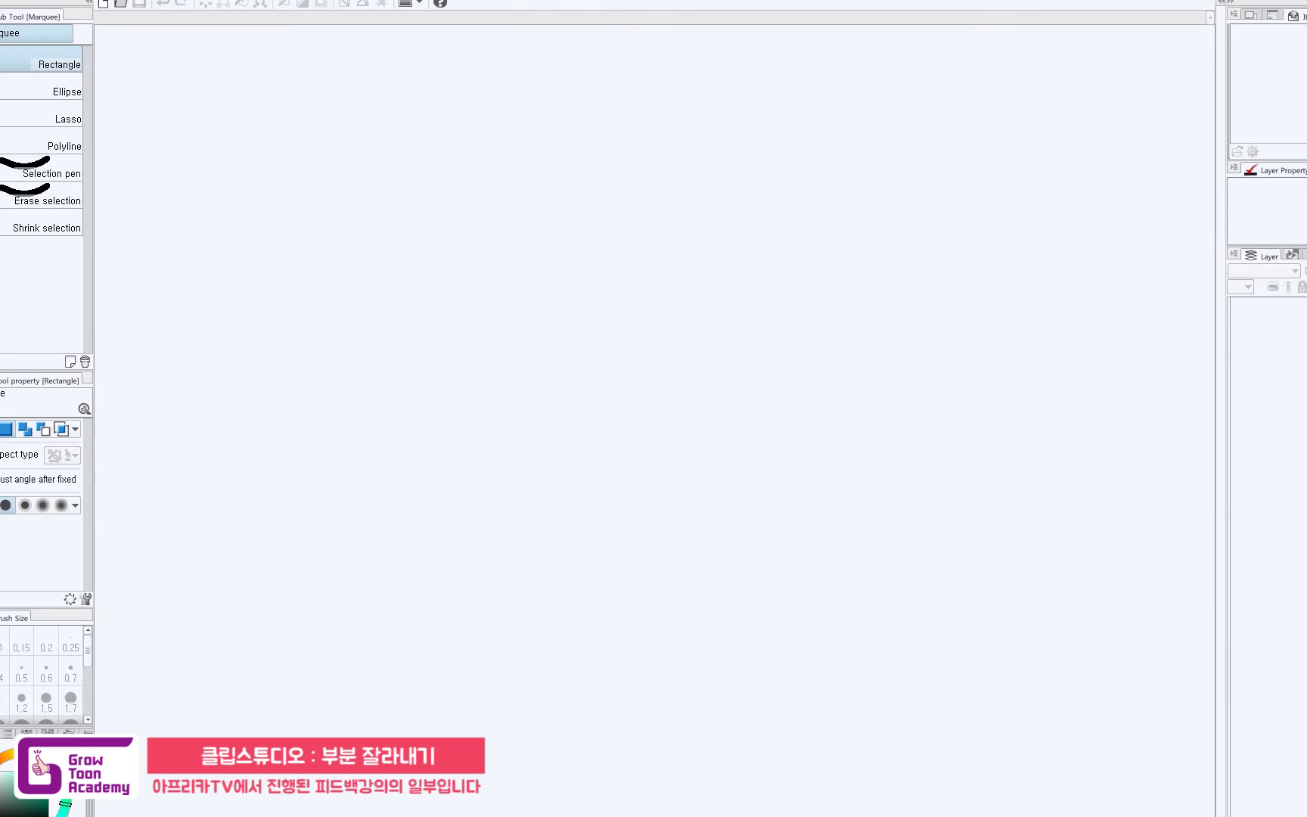
pyautogui.hotkey('ctrl', 'o')
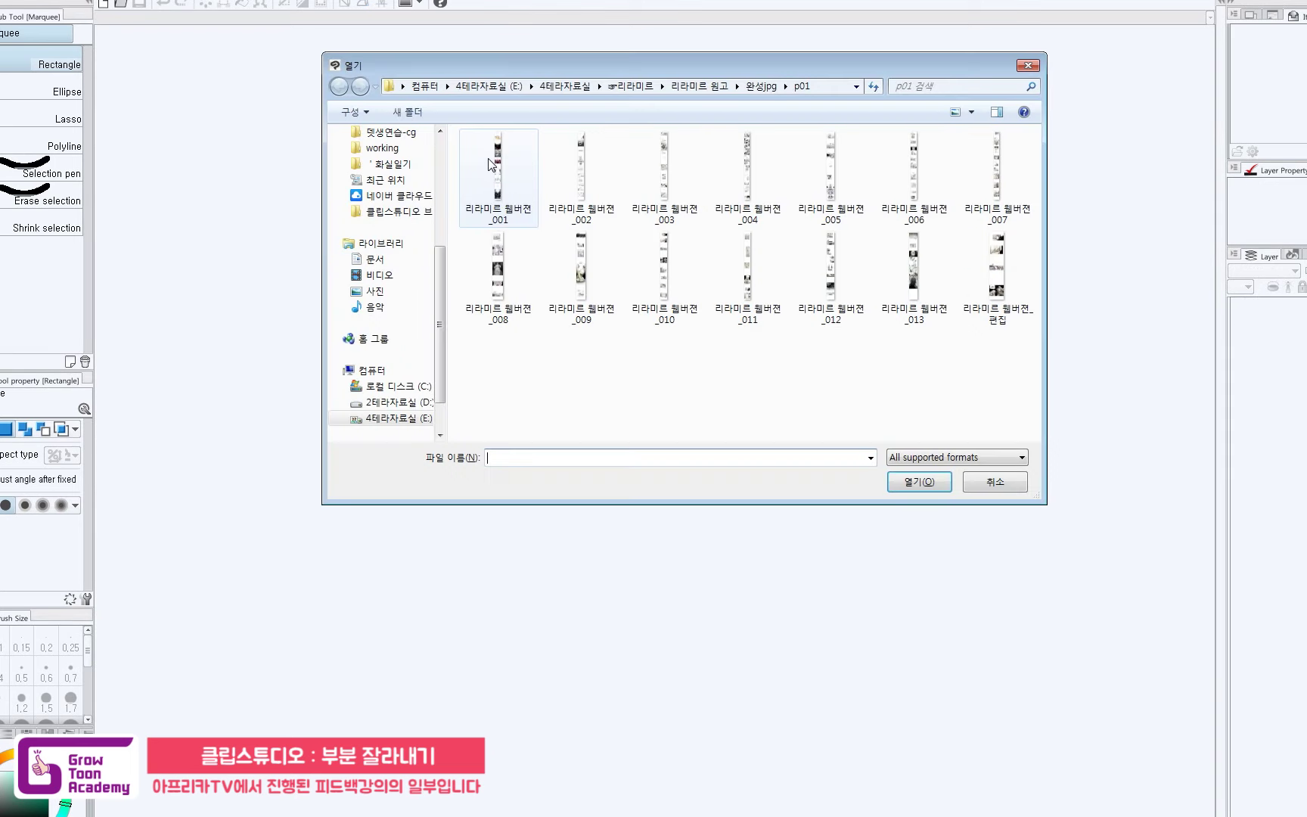
pyautogui.click(997, 274)
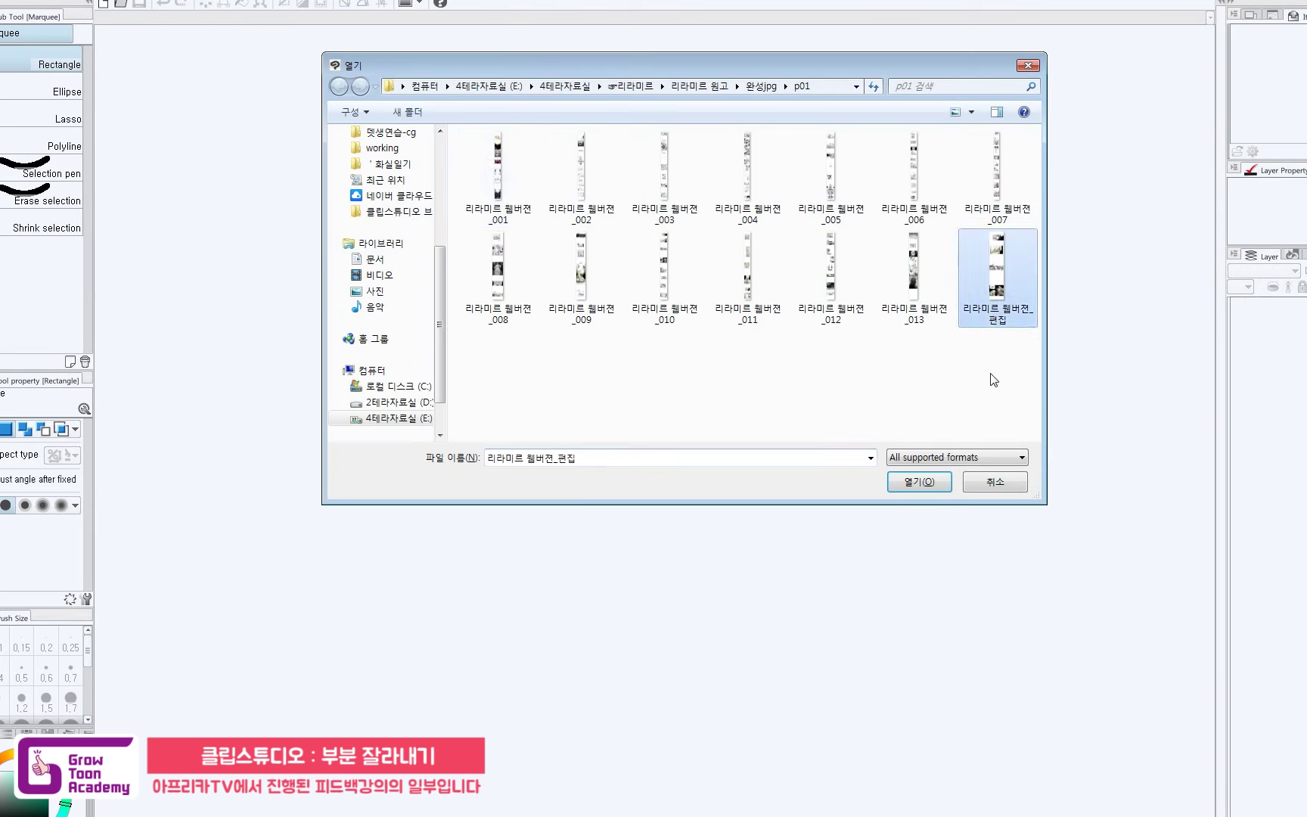
pyautogui.click(938, 482)
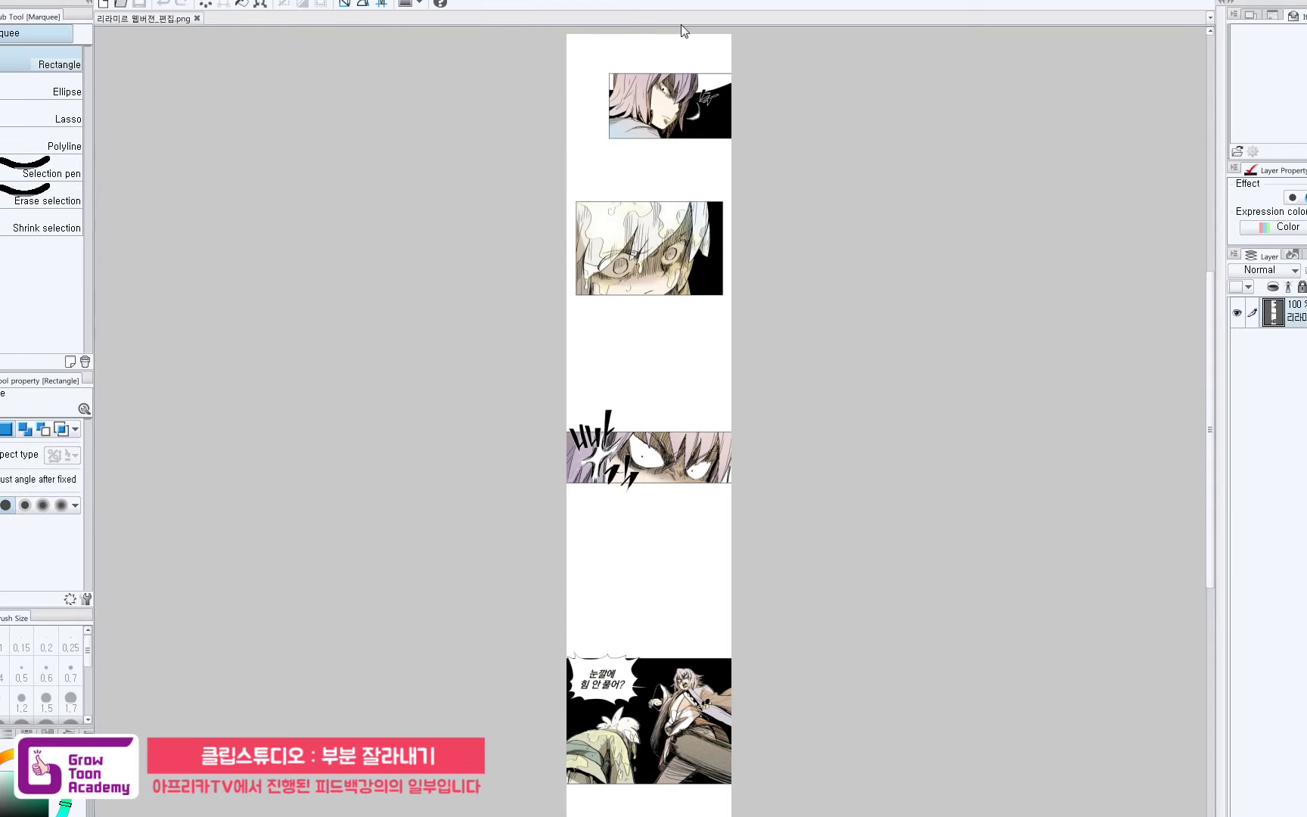
# Try rectangular selections around the upper panels of the strip and clear them.
pyautogui.moveTo(534, 158); pyautogui.dragTo(490, 169)
pyautogui.moveTo(583, 161); pyautogui.dragTo(782, 336)
pyautogui.click(823, 361)
pyautogui.click(501, 178)
pyautogui.scroll(-3, 694, 283)
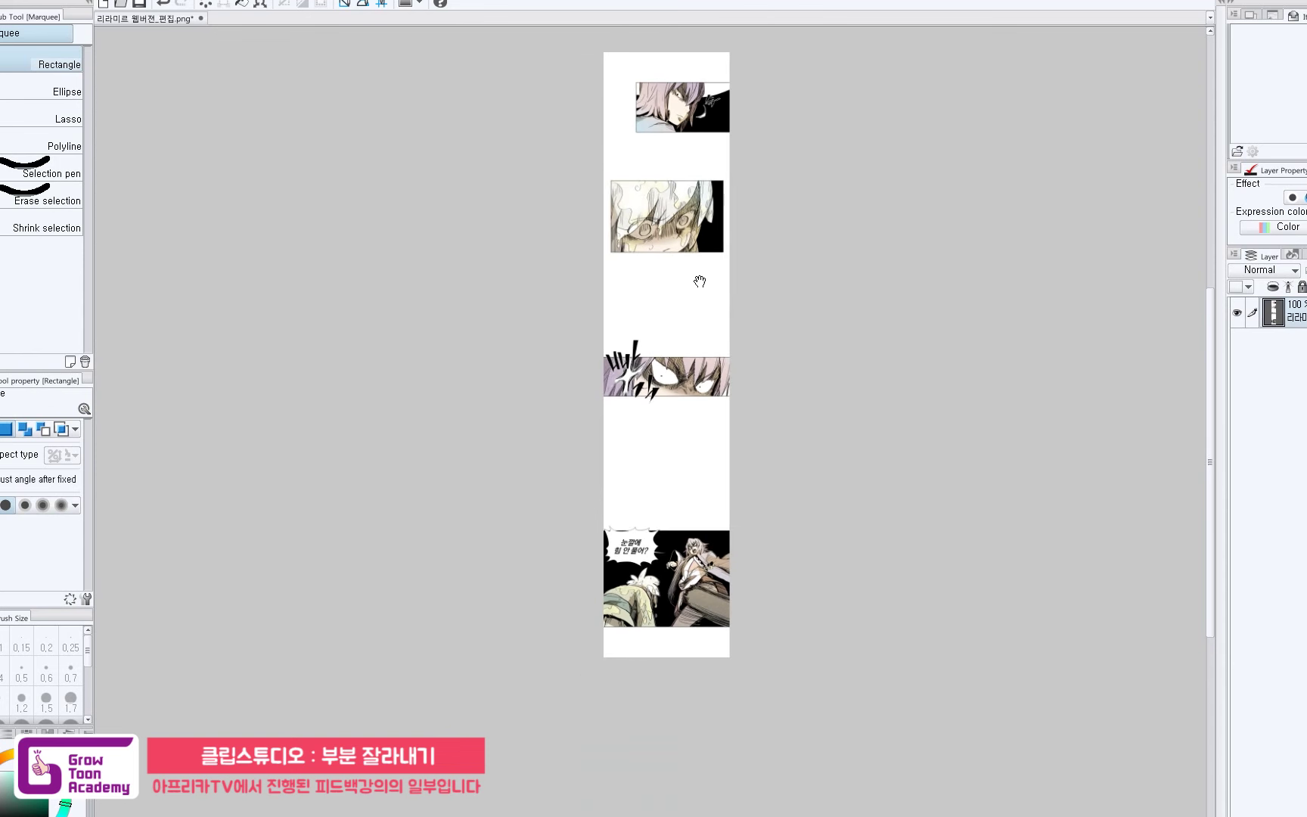
pyautogui.moveTo(552, 62); pyautogui.dragTo(745, 379)
pyautogui.scroll(3, 745, 379)
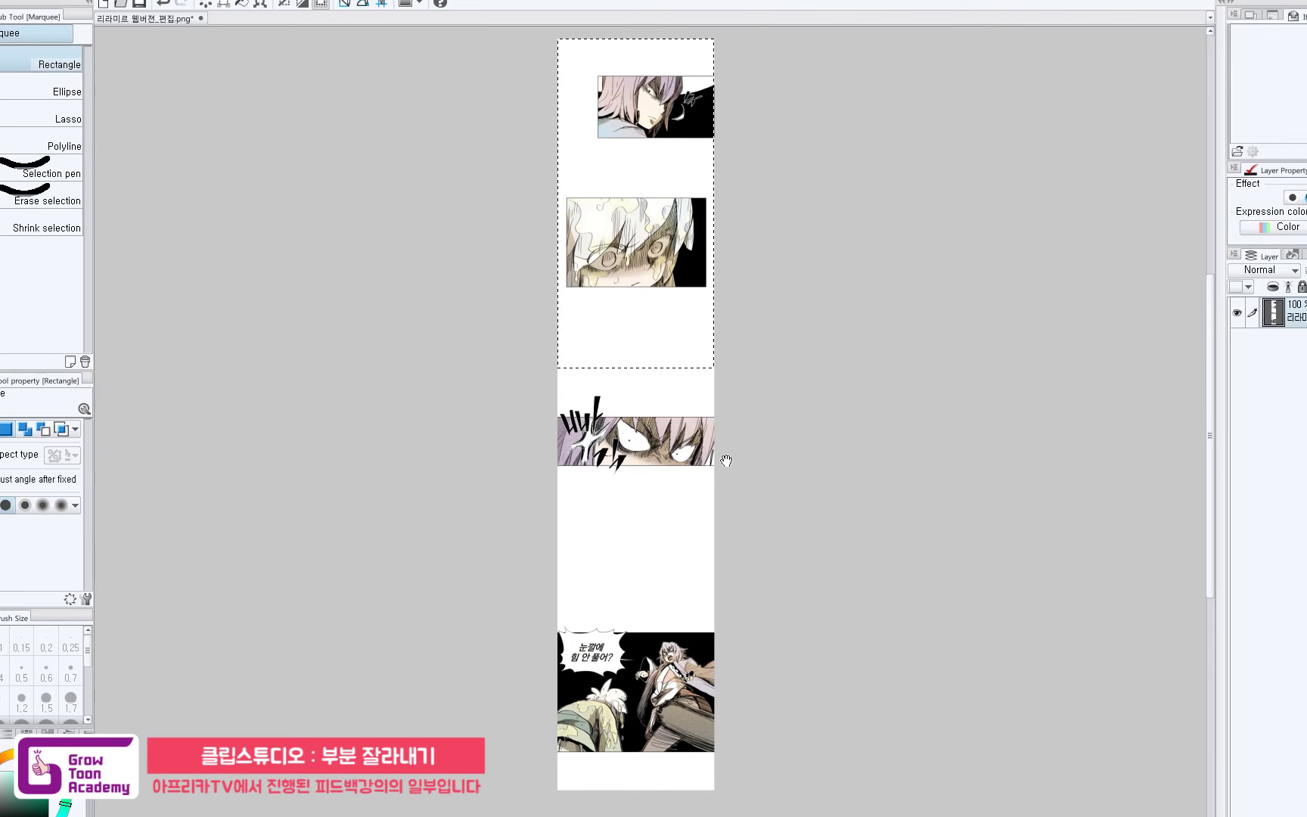
pyautogui.click(569, 514)
pyautogui.moveTo(621, 411); pyautogui.dragTo(683, 467)
pyautogui.hotkey('ctrl', 'd')
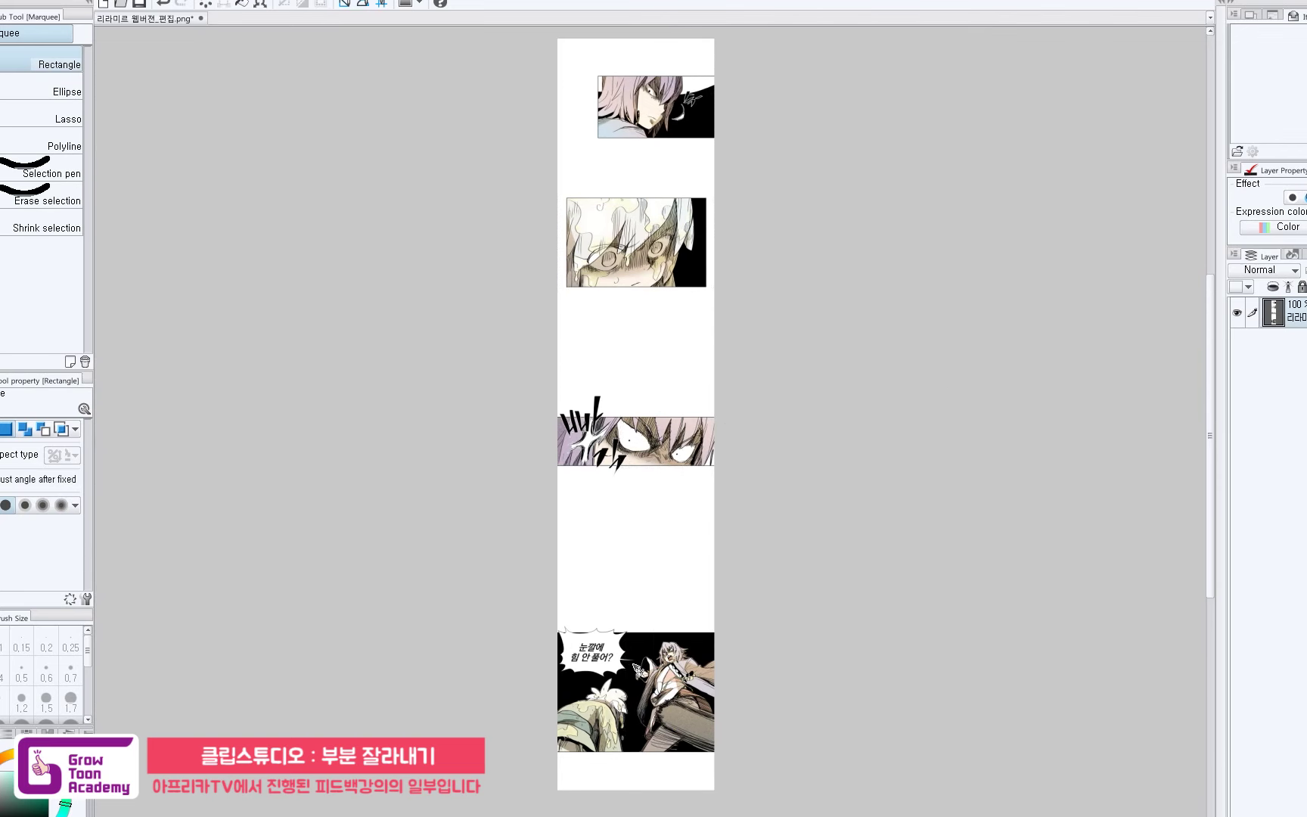
# Try cropping the canvas to a selection around the first two panels, undo the crop and clear the selection.
pyautogui.moveTo(715, 277); pyautogui.dragTo(700, 355)
pyautogui.moveTo(483, 78); pyautogui.dragTo(770, 444)
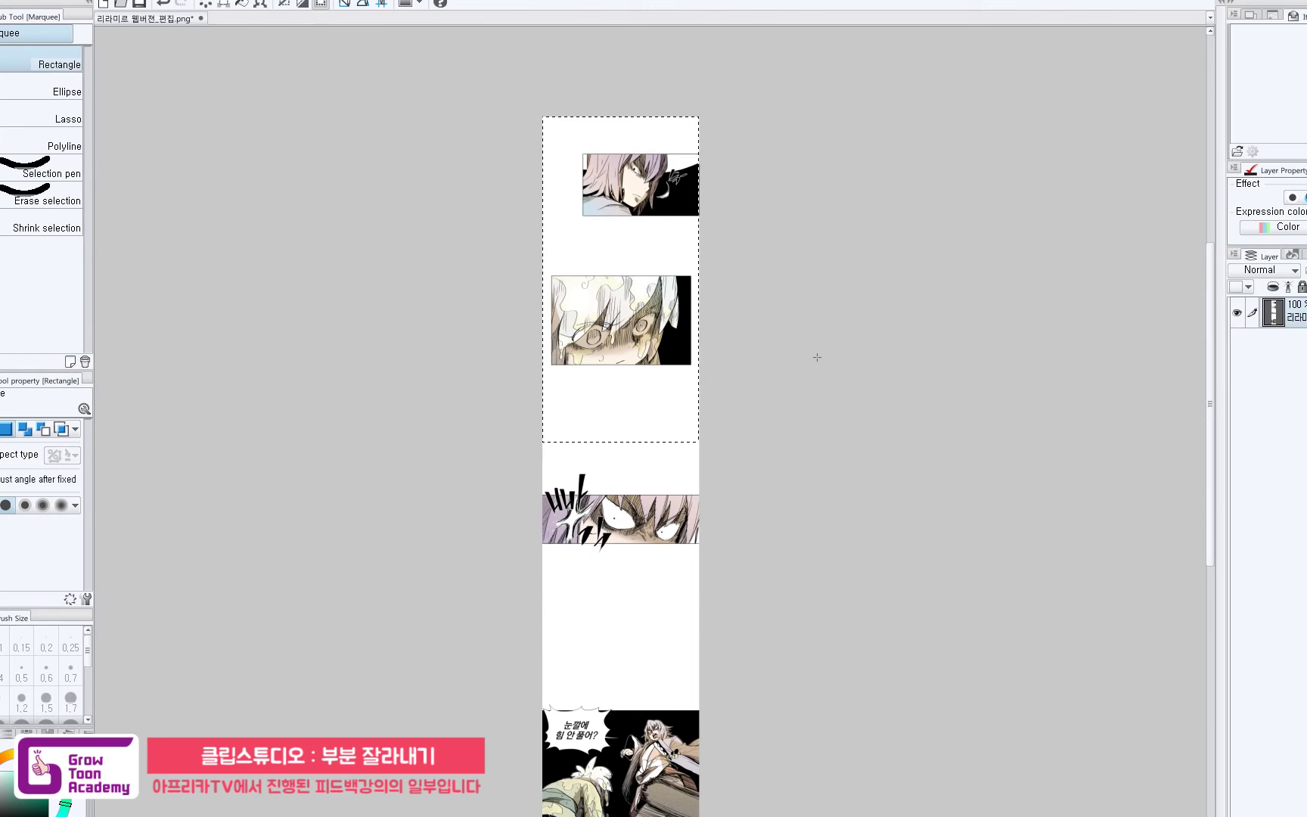
pyautogui.hotkey('alt', 'c')
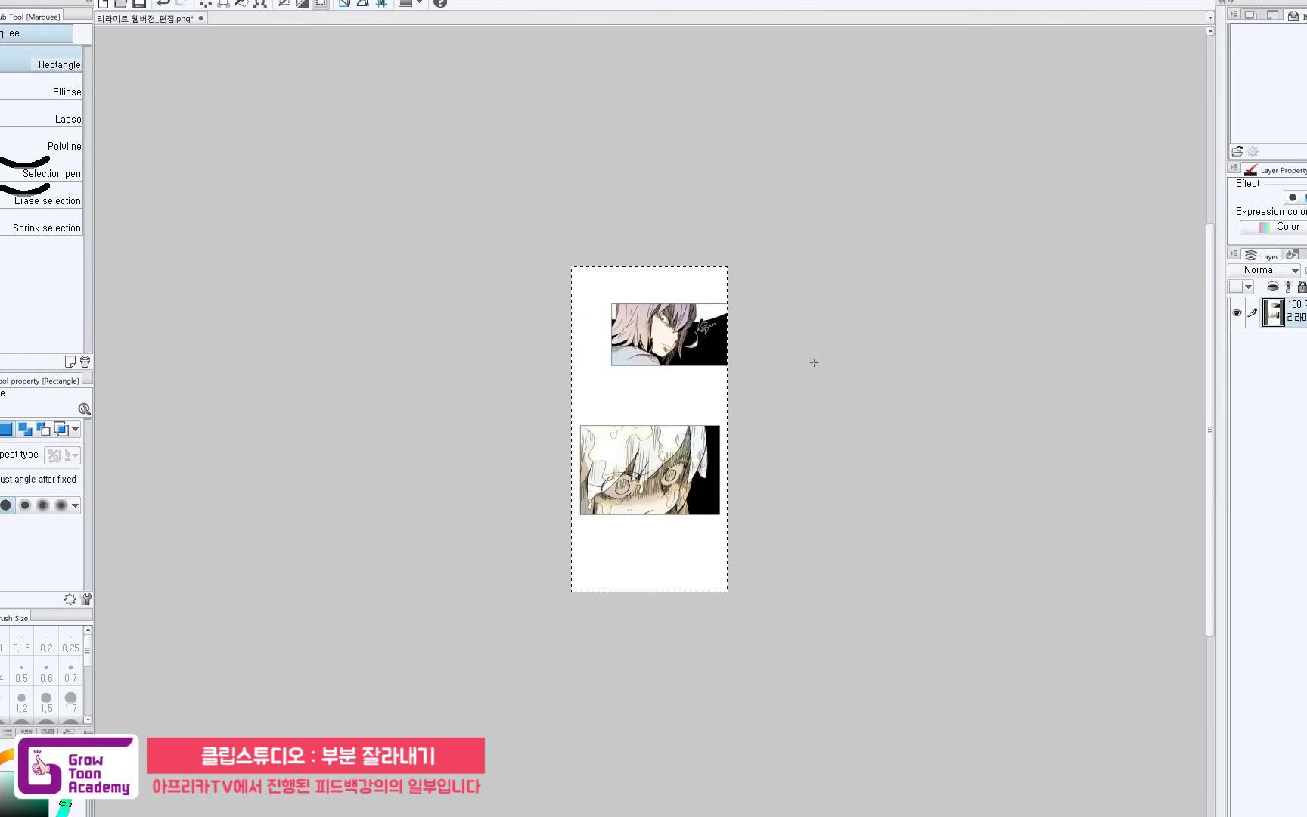
pyautogui.hotkey('ctrl', 'z')
pyautogui.hotkey('ctrl', 'd')
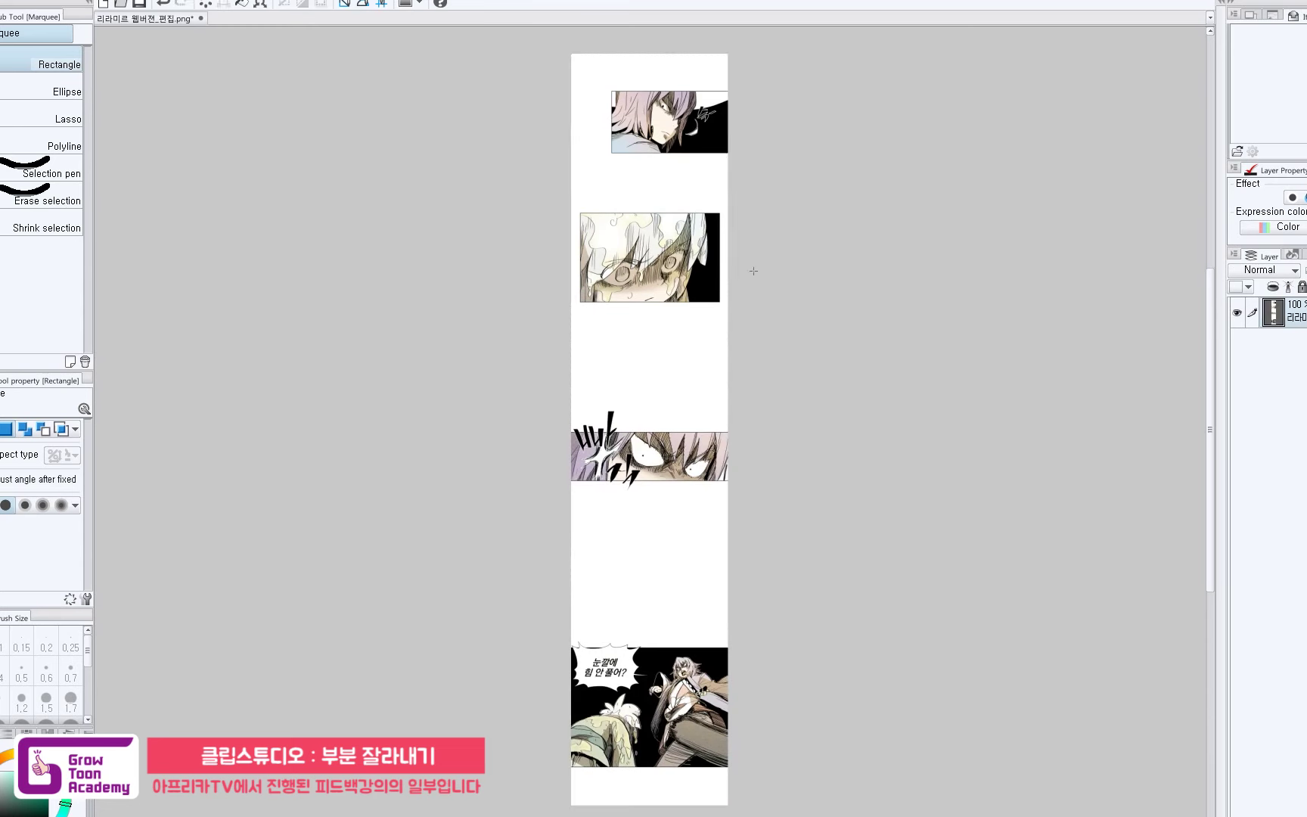
# Add four new layers above the strip, marking a small rectangular selection on the second panel and clearing it.
pyautogui.hotkey('ctrl', 'shift', 'n')
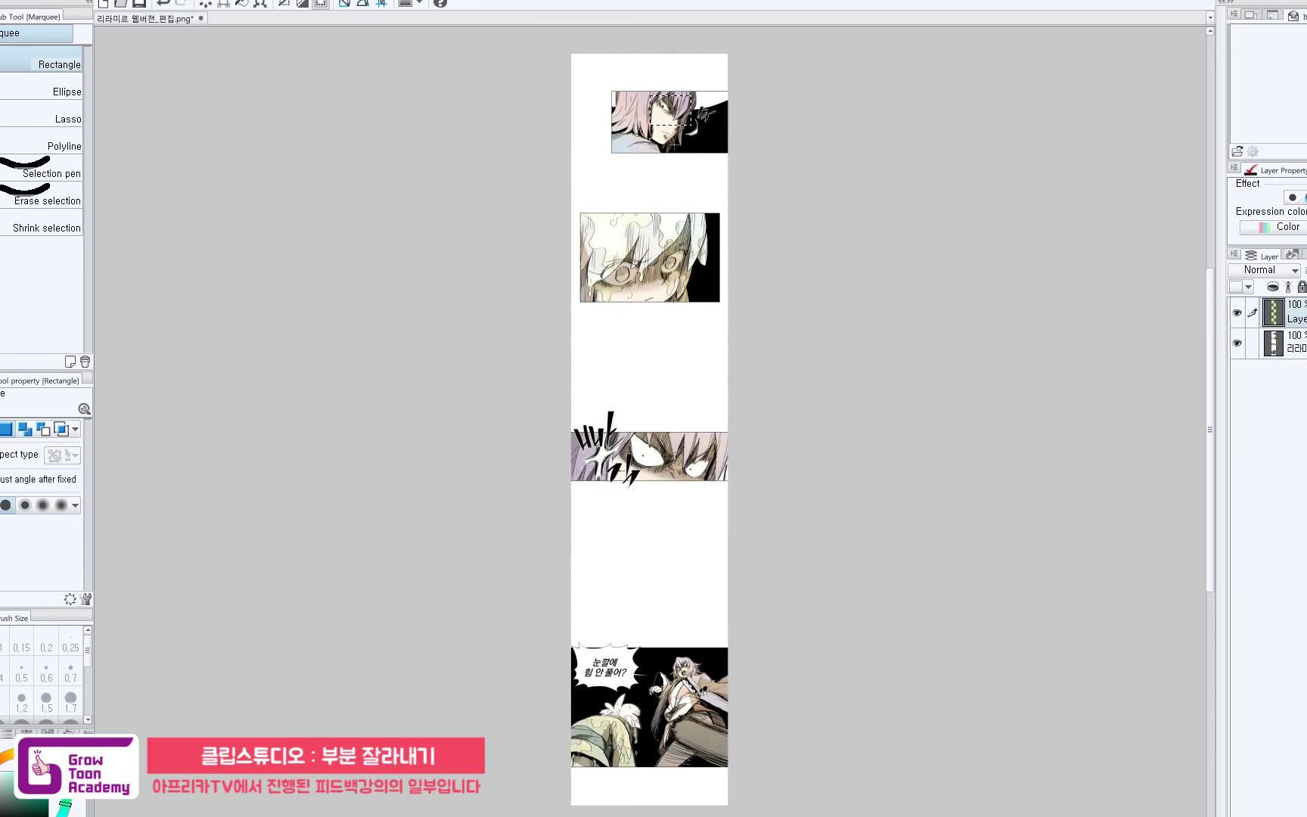
pyautogui.moveTo(634, 233); pyautogui.dragTo(686, 270)
pyautogui.hotkey('ctrl', 'shift', 'n')
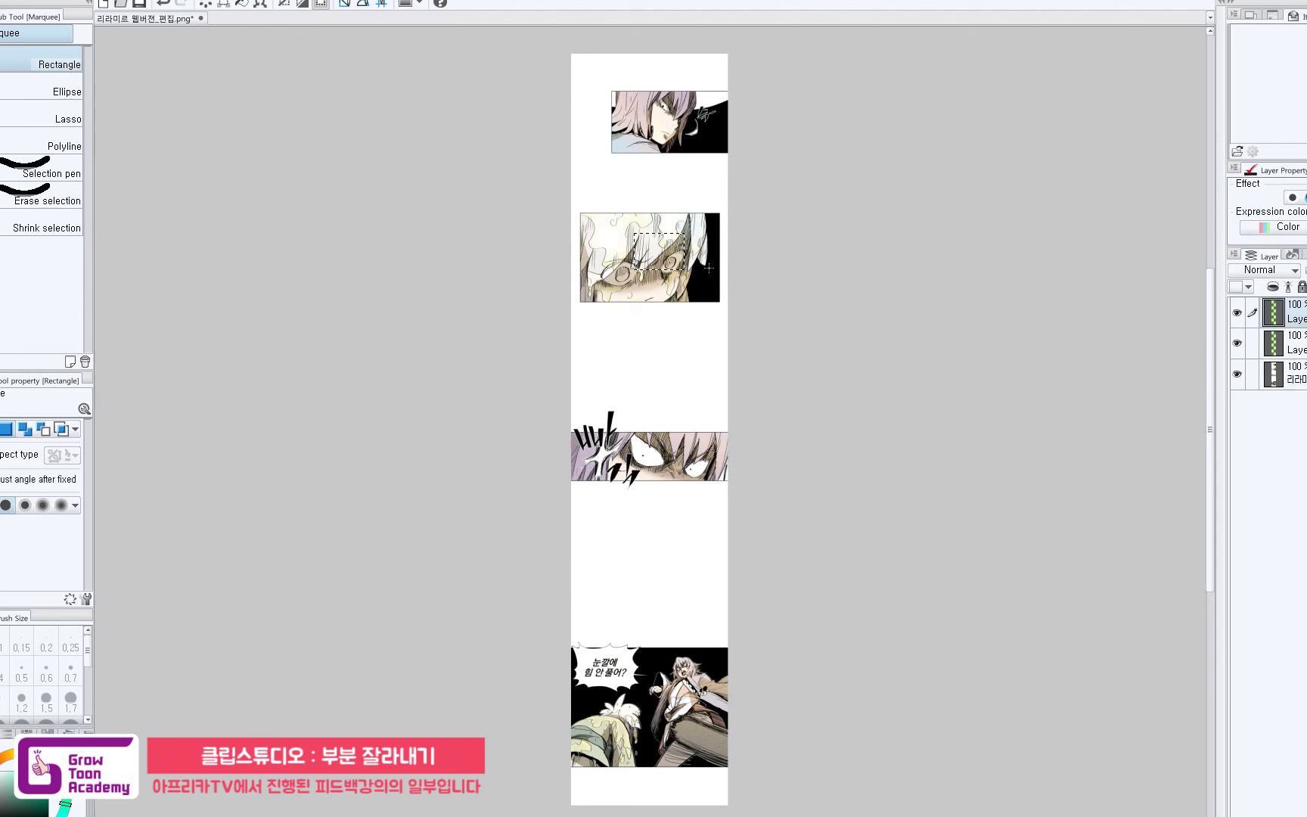
pyautogui.hotkey('ctrl', 'shift', 'n')
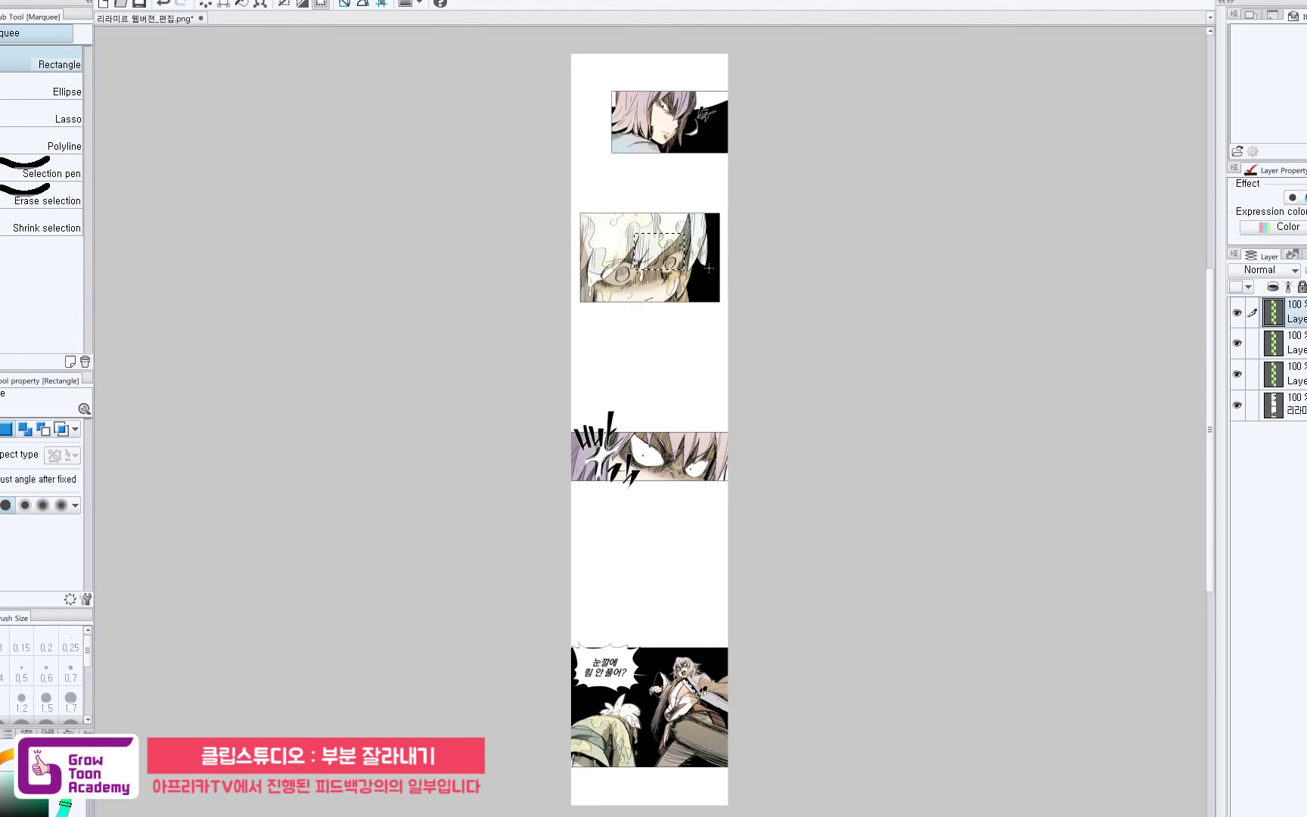
pyautogui.hotkey('ctrl', 'shift', 'n')
pyautogui.hotkey('ctrl', 'd')
# Add four more layers, marking small rectangular areas on the third and fourth panels and clearing the selection.
pyautogui.moveTo(673, 445); pyautogui.dragTo(698, 412)
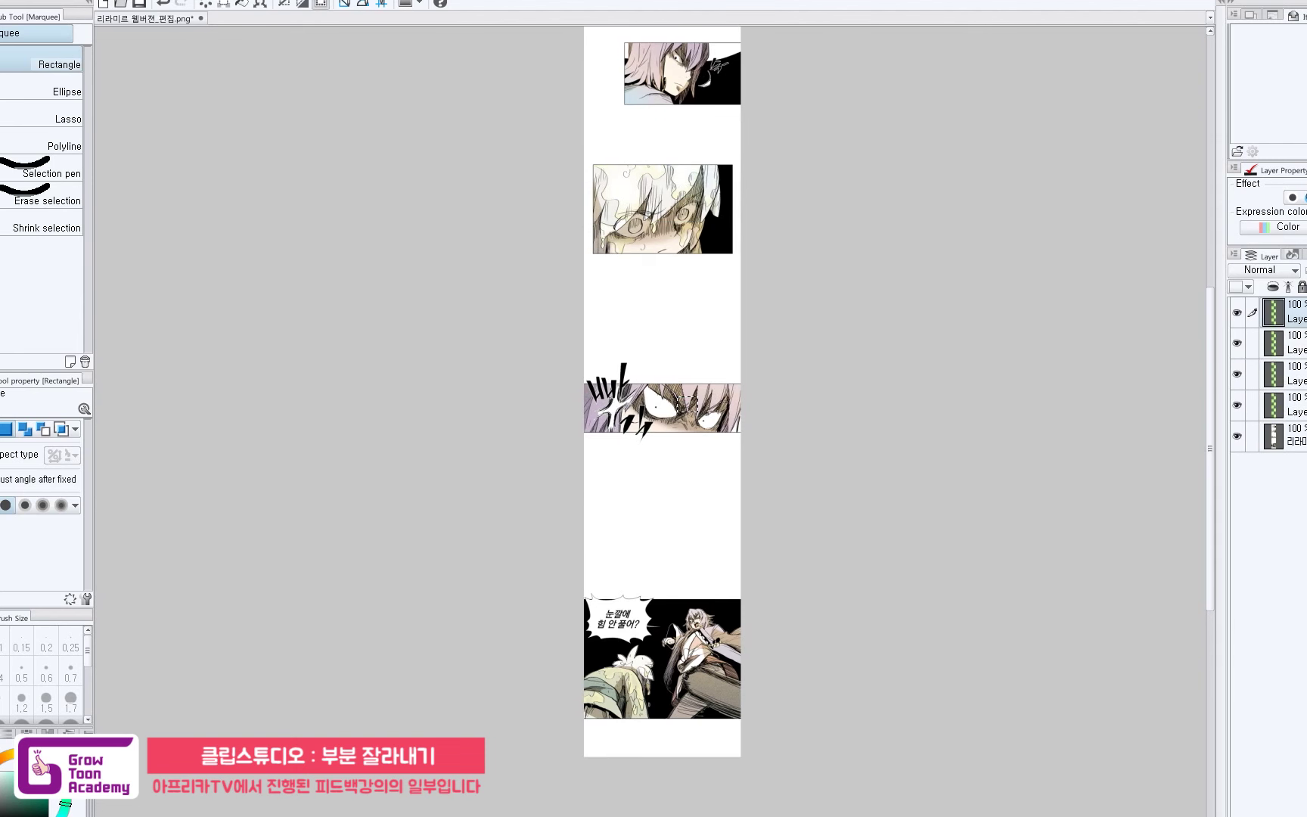
pyautogui.hotkey('ctrl', 'shift', 'n')
pyautogui.hotkey('ctrl', 'shift', 'n')
pyautogui.moveTo(631, 641); pyautogui.dragTo(751, 682)
pyautogui.hotkey('ctrl', 'shift', 'n')
pyautogui.hotkey('ctrl', 'shift', 'n')
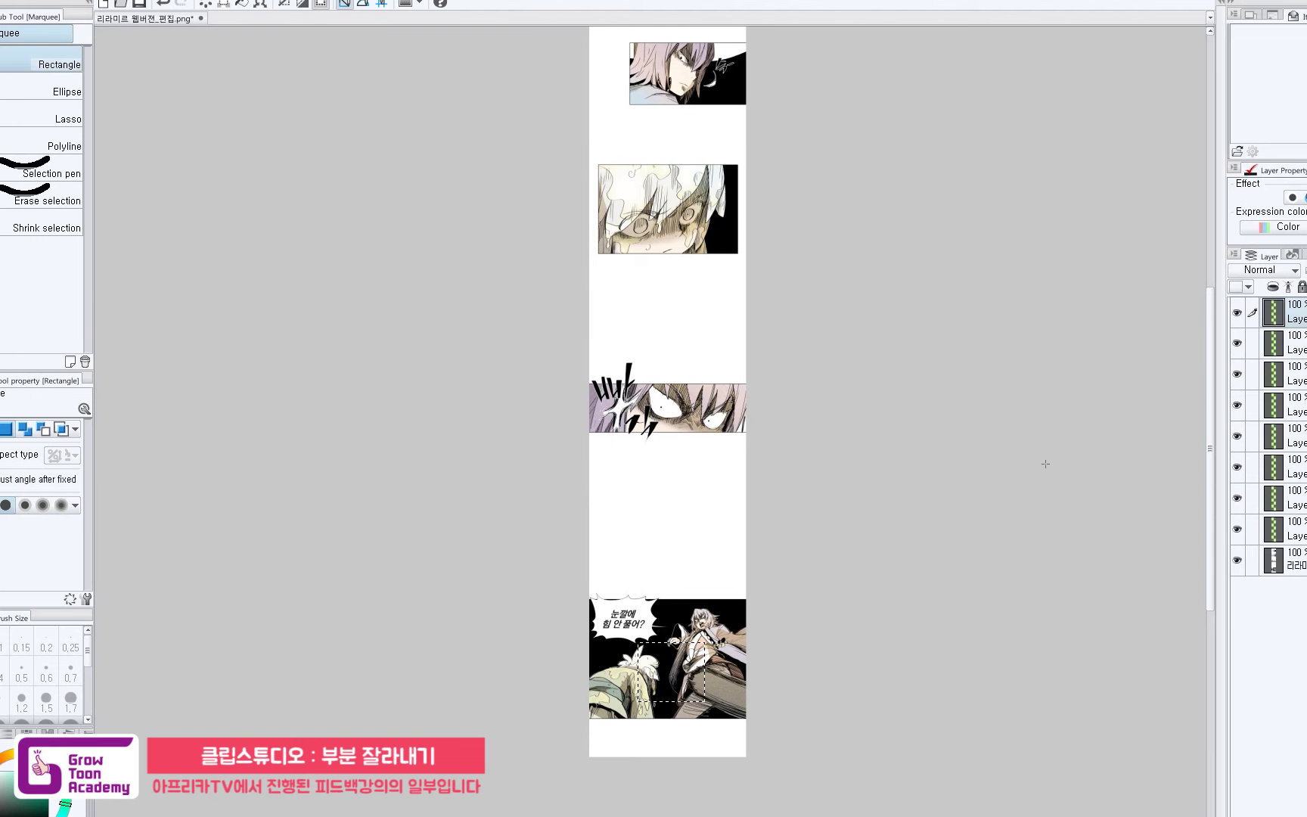
pyautogui.hotkey('ctrl', 'd')
# Scribble over the third and fourth panels on the top layer with the 펜터치2 pen.
pyautogui.press('p')
pyautogui.moveTo(652, 415)
pyautogui.mouseDown()
pyautogui.moveTo(708, 413)
pyautogui.moveTo(711, 430)
pyautogui.mouseUp()
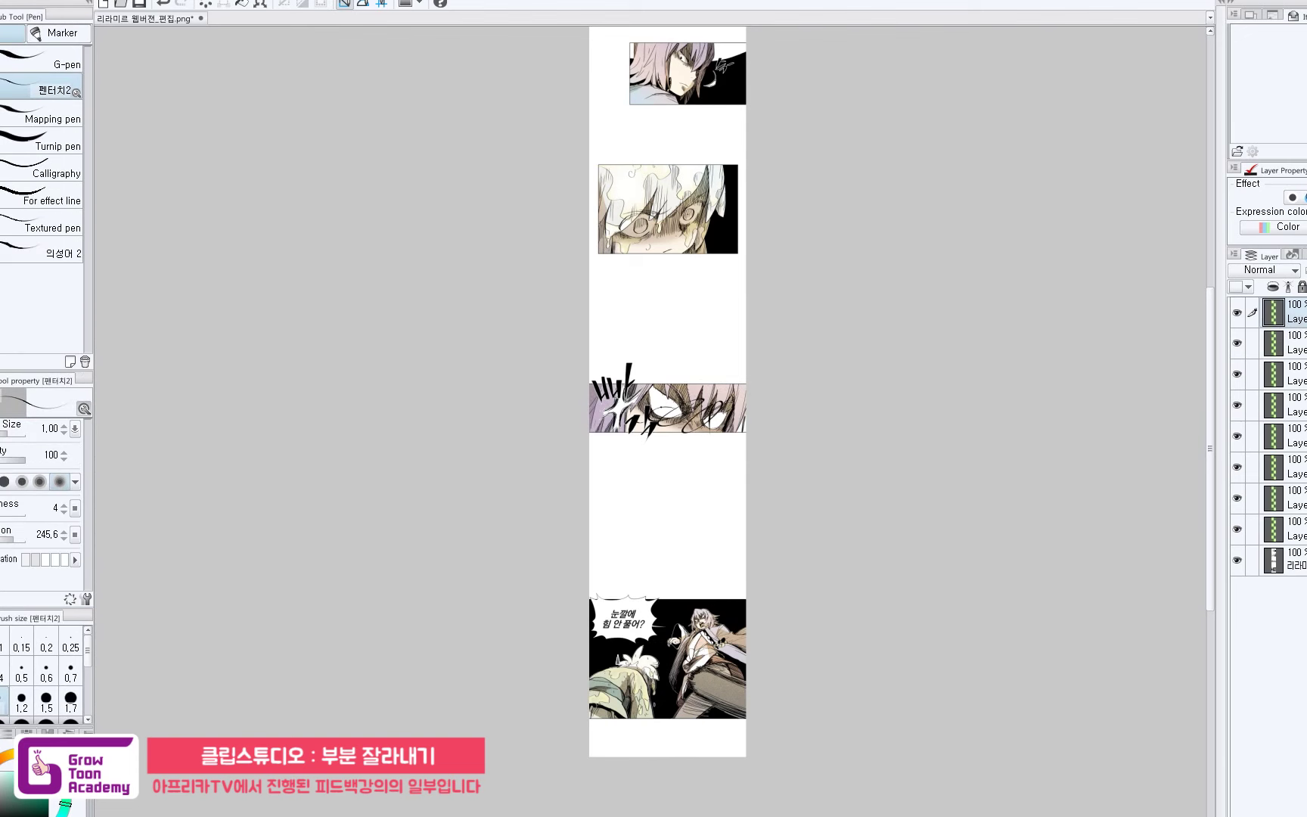
pyautogui.moveTo(643, 652)
pyautogui.mouseDown()
pyautogui.moveTo(719, 652)
pyautogui.moveTo(680, 673)
pyautogui.mouseUp()
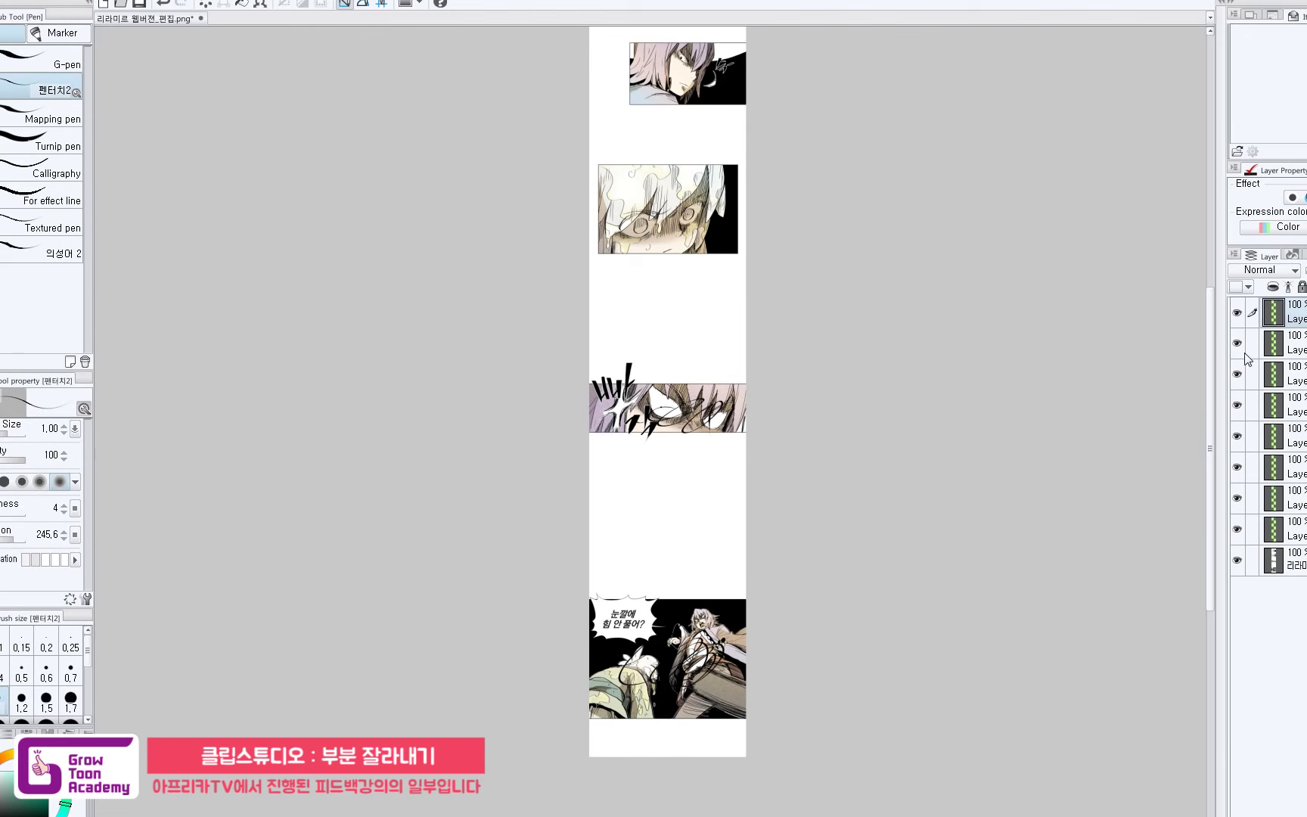
# Crop the multi-layer canvas to a rectangular selection around the first two panels and clear the selection.
pyautogui.moveTo(1018, 334)
pyautogui.mouseDown()
pyautogui.moveTo(1033, 412)
pyautogui.moveTo(1009, 412)
pyautogui.mouseUp()
pyautogui.hotkey('ctrl', '+')
pyautogui.moveTo(668, 307); pyautogui.dragTo(677, 367)
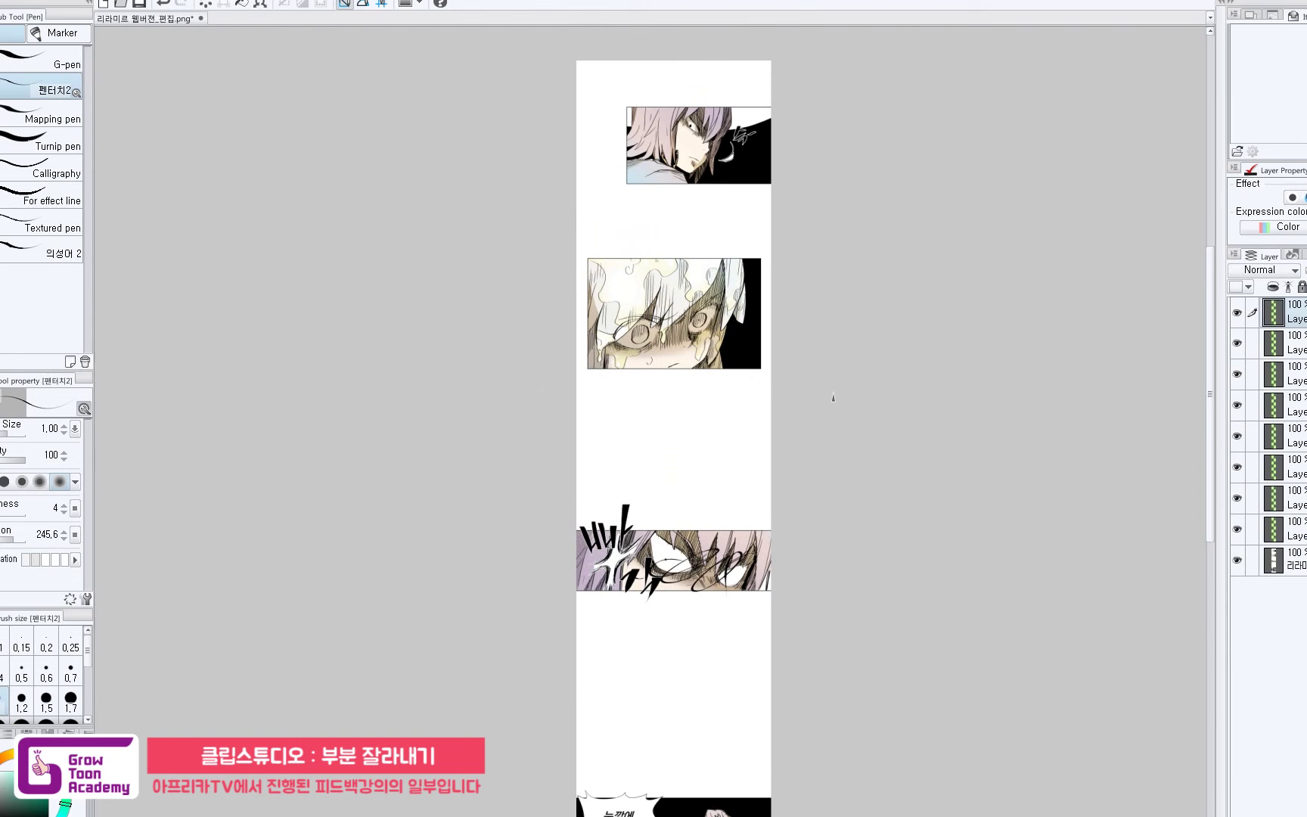
pyautogui.press('m')
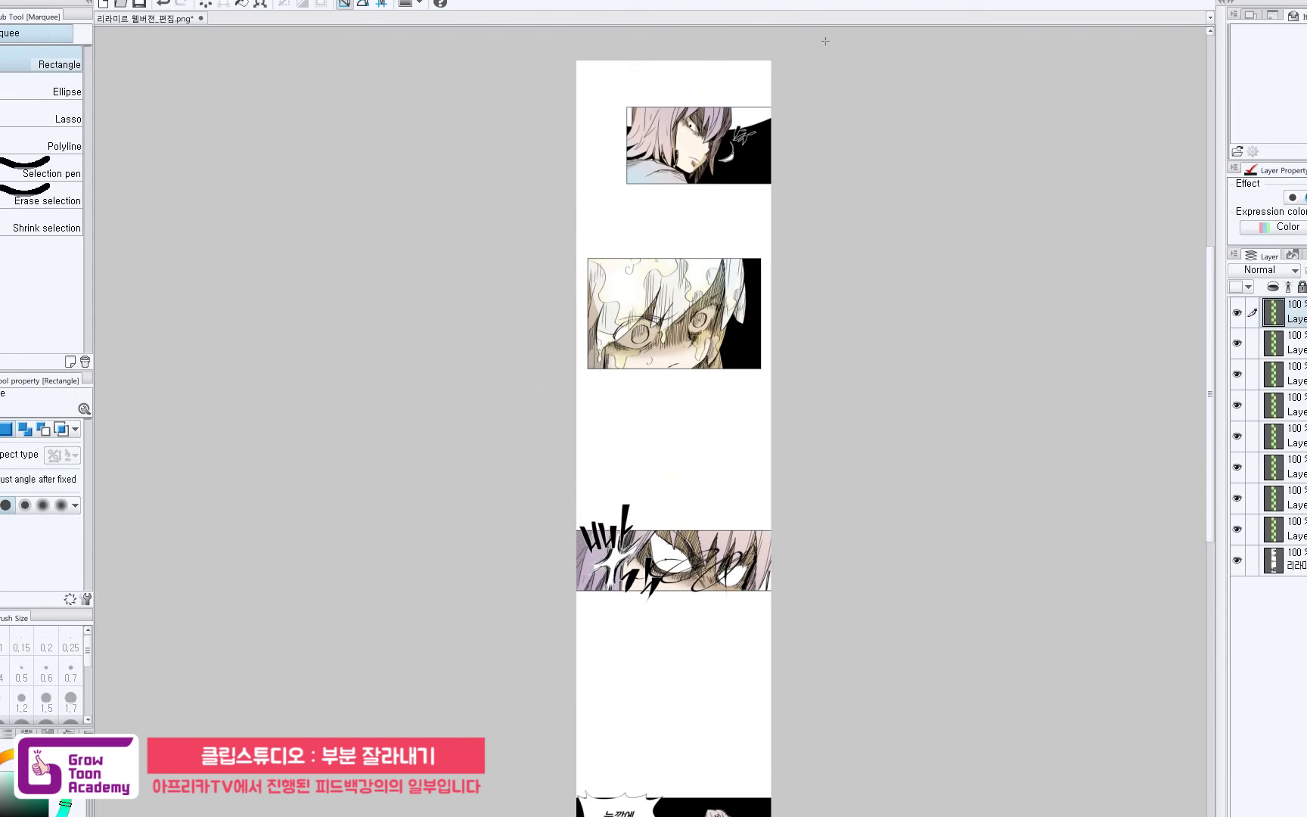
pyautogui.moveTo(828, 40); pyautogui.dragTo(458, 436)
pyautogui.press('c')
pyautogui.moveTo(742, 434); pyautogui.dragTo(788, 399)
pyautogui.hotkey('ctrl', 'd')
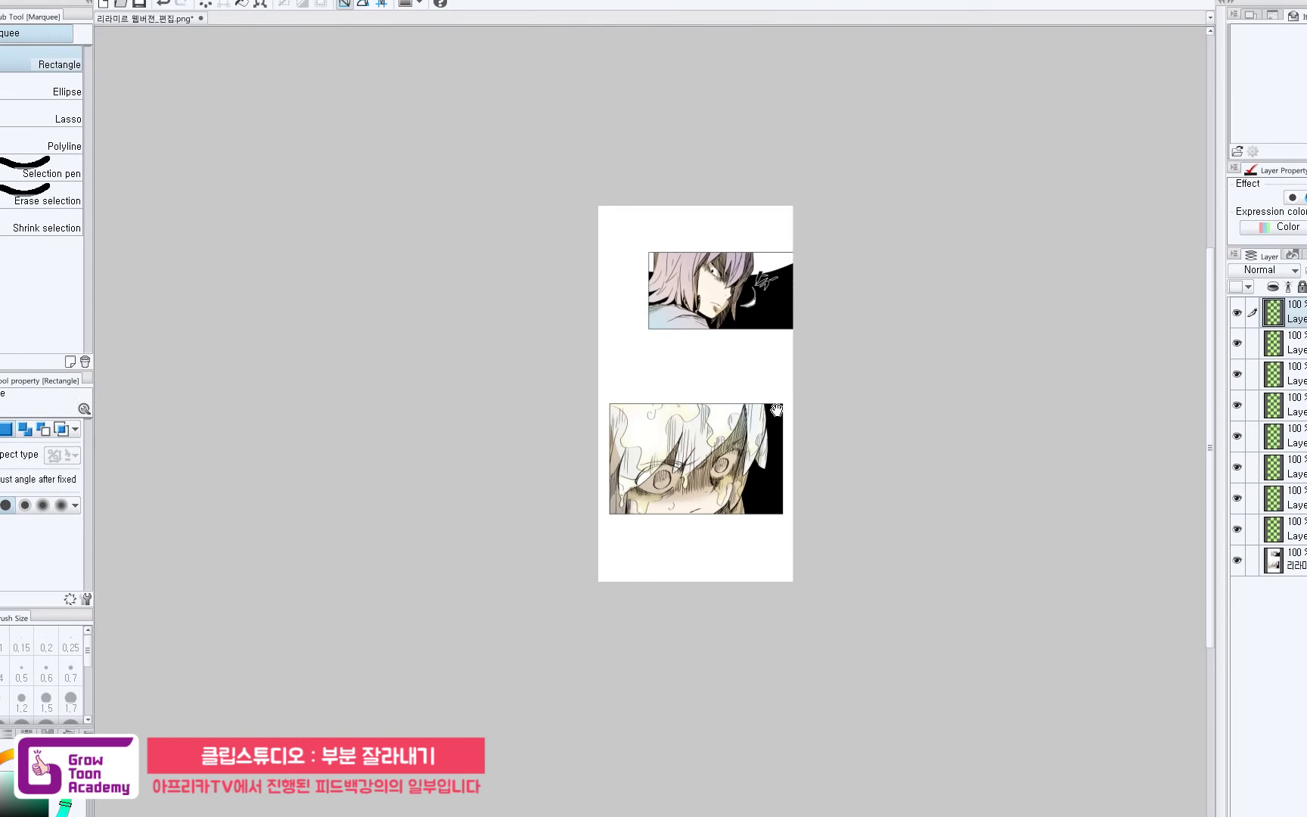
# Hide and show the second layer from the top, switch to the Move layer tool and select that layer.
pyautogui.click(1238, 343)
pyautogui.click(1237, 343)
pyautogui.press('k')
pyautogui.moveTo(803, 774)
pyautogui.mouseDown()
pyautogui.moveTo(814, 223)
pyautogui.moveTo(820, 527)
pyautogui.moveTo(835, 166)
pyautogui.moveTo(843, 770)
pyautogui.moveTo(823, 583)
pyautogui.moveTo(843, 220)
pyautogui.moveTo(831, 739)
pyautogui.moveTo(807, 739)
pyautogui.mouseUp()
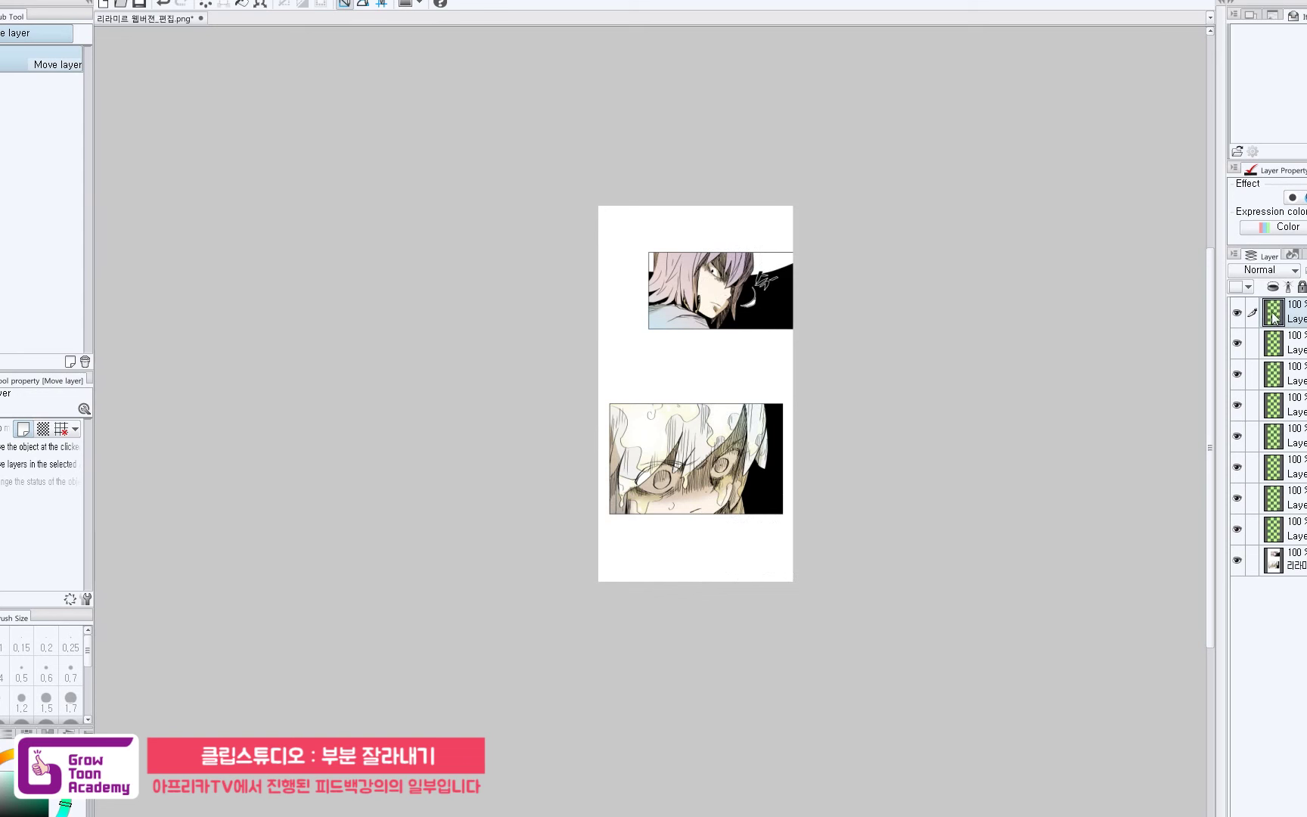
pyautogui.click(1294, 342)
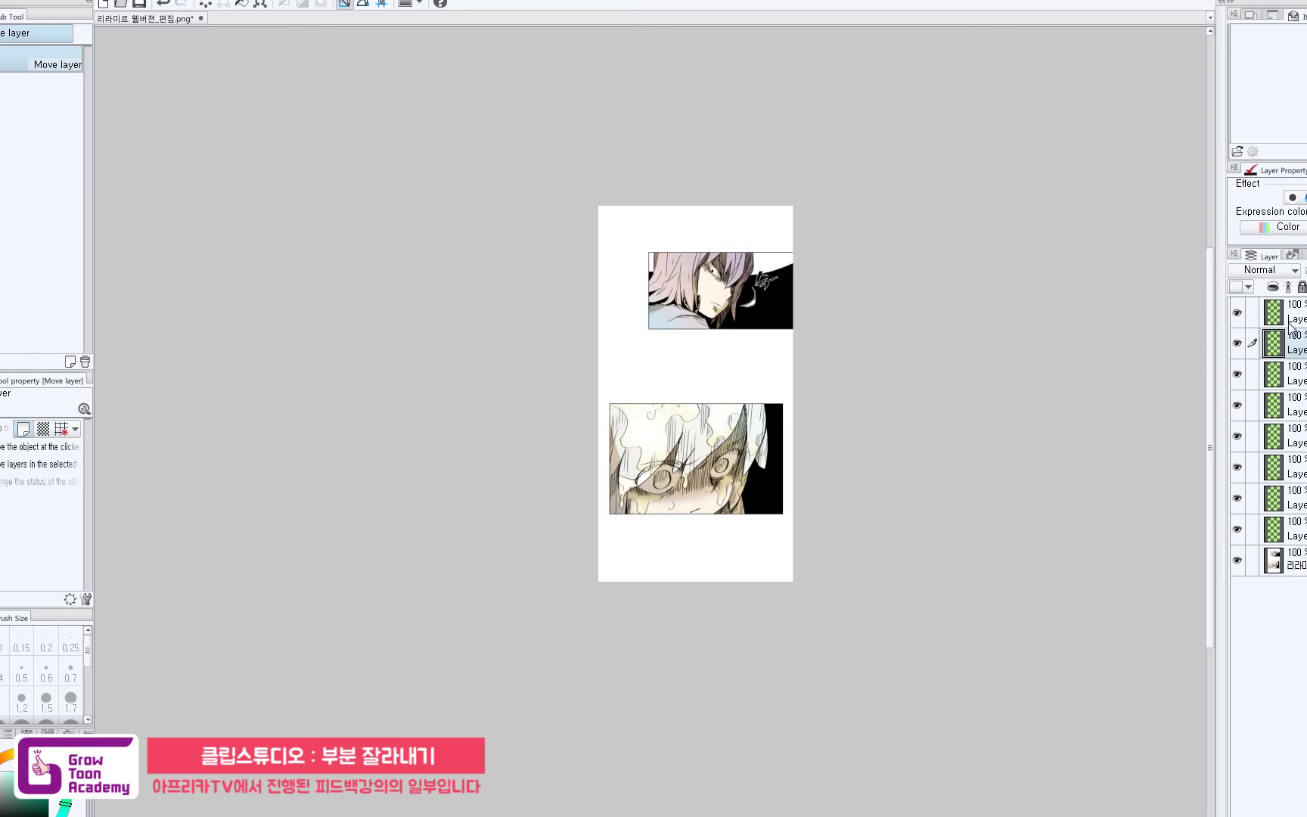
# Undo the crop, the pen scribbles and all added layers until only the original strip layer is left.
pyautogui.hotkey('ctrl', 'z')
pyautogui.hotkey('ctrl', 'z')
pyautogui.hotkey('ctrl', 'z')
pyautogui.hotkey('ctrl', 'z')
pyautogui.hotkey('ctrl', 'z')
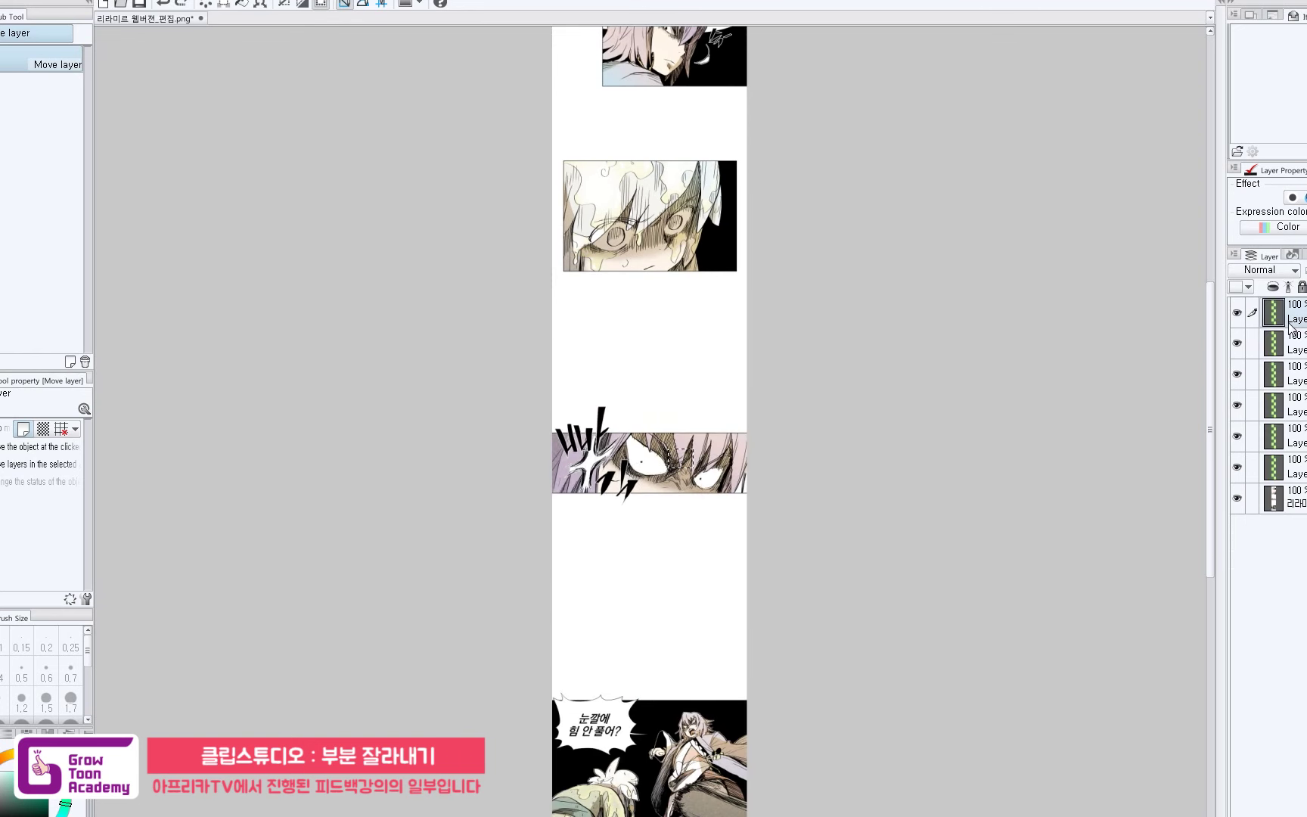
pyautogui.hotkey('ctrl', 'z')
pyautogui.hotkey('ctrl', 'z')
pyautogui.hotkey('ctrl', 'z')
pyautogui.hotkey('ctrl', 'z')
pyautogui.hotkey('ctrl', 'z')
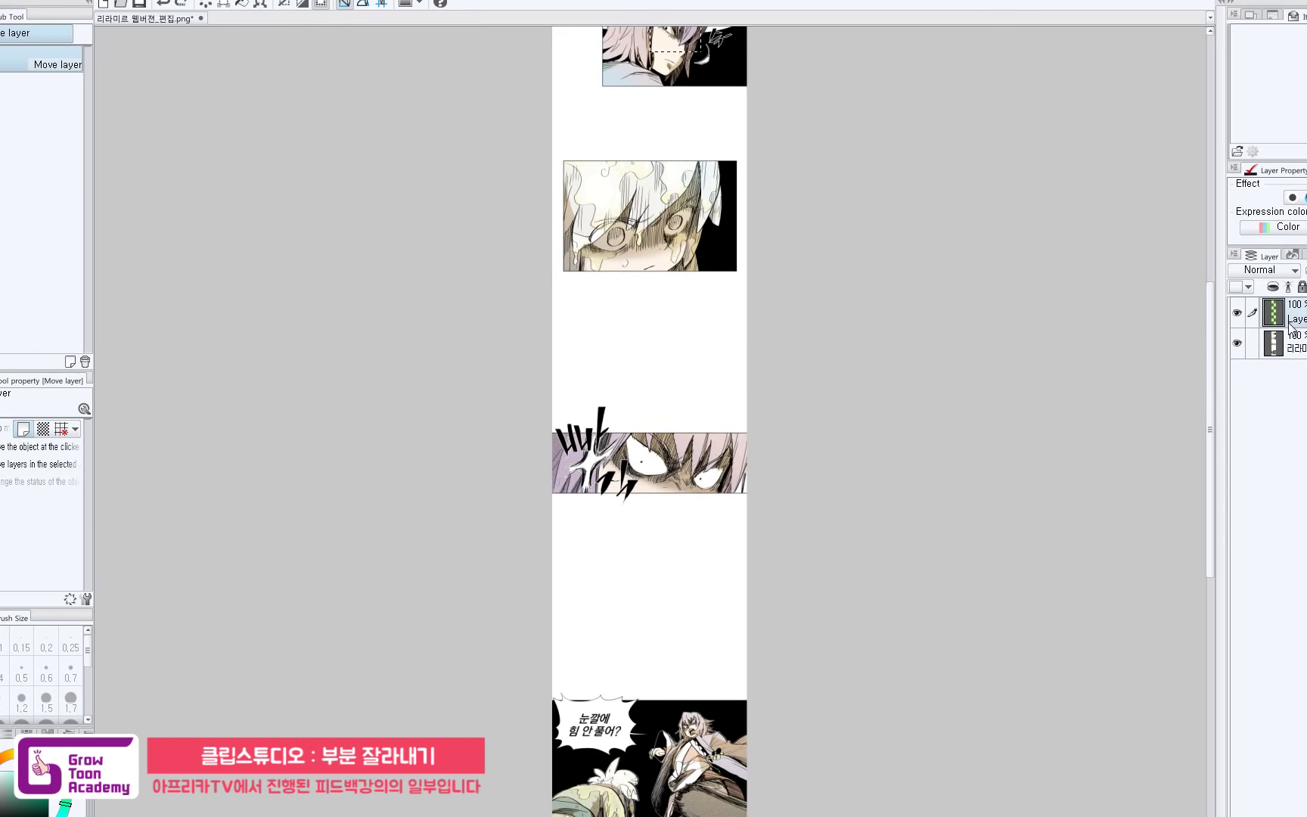
pyautogui.hotkey('ctrl', 'z')
pyautogui.hotkey('ctrl', 'z')
# Crop the single-layer strip to a rectangular selection around the first two panels and clear the selection.
pyautogui.scroll(-2, 787, 424)
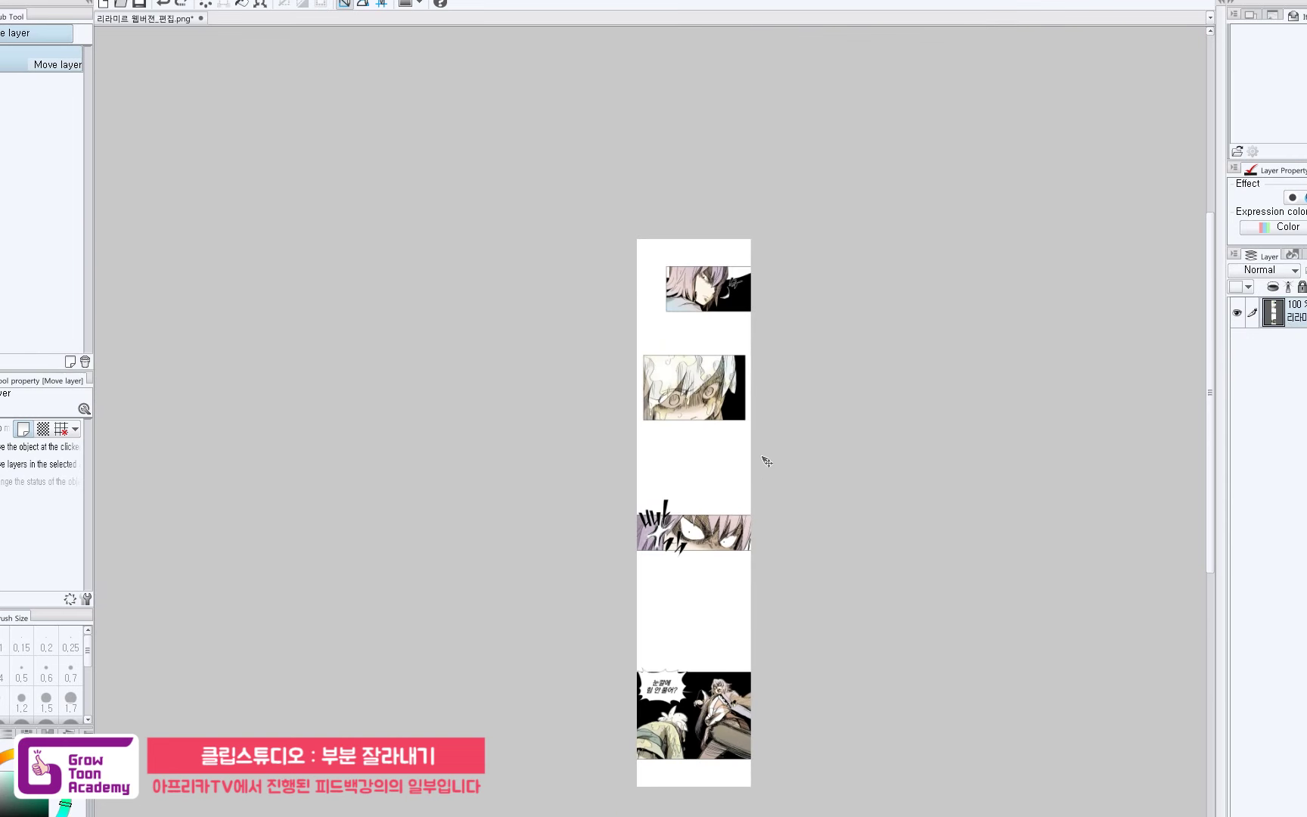
pyautogui.press('m')
pyautogui.moveTo(602, 208)
pyautogui.mouseDown()
pyautogui.moveTo(796, 499)
pyautogui.moveTo(810, 469)
pyautogui.mouseUp()
pyautogui.hotkey('ctrl', 'alt', 'x')
pyautogui.moveTo(704, 459)
pyautogui.mouseDown()
pyautogui.moveTo(752, 505)
pyautogui.moveTo(770, 548)
pyautogui.mouseUp()
pyautogui.scroll(2, 753, 508)
pyautogui.hotkey('ctrl', 'd')
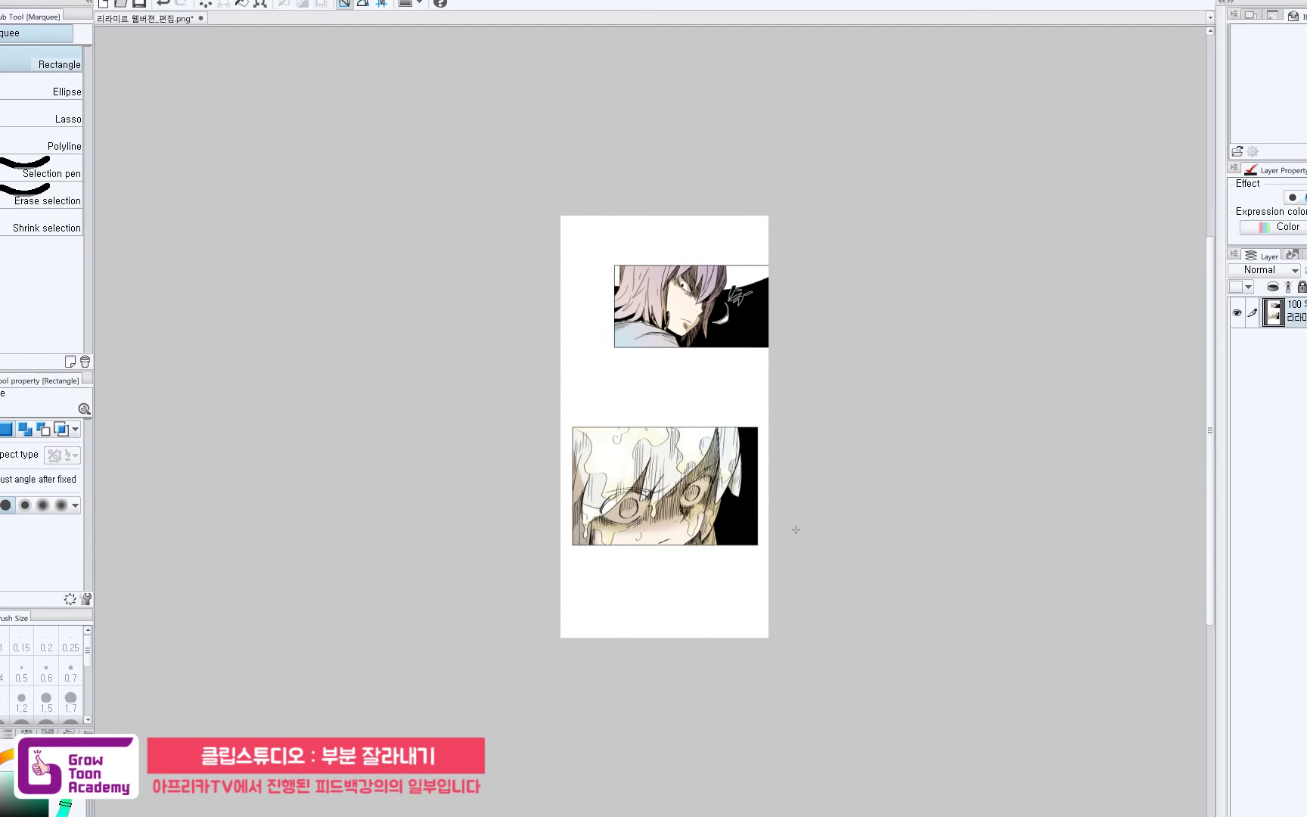